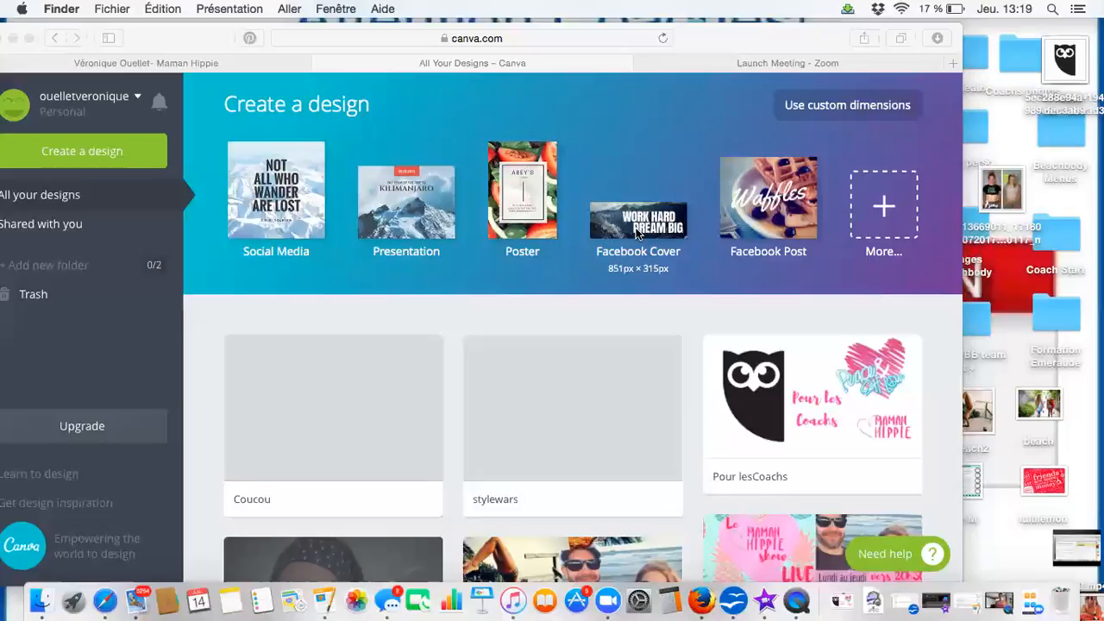
Create a new design with the 800 × 800 px Social Media format and bring its editor window fully into view.
click(304, 176)
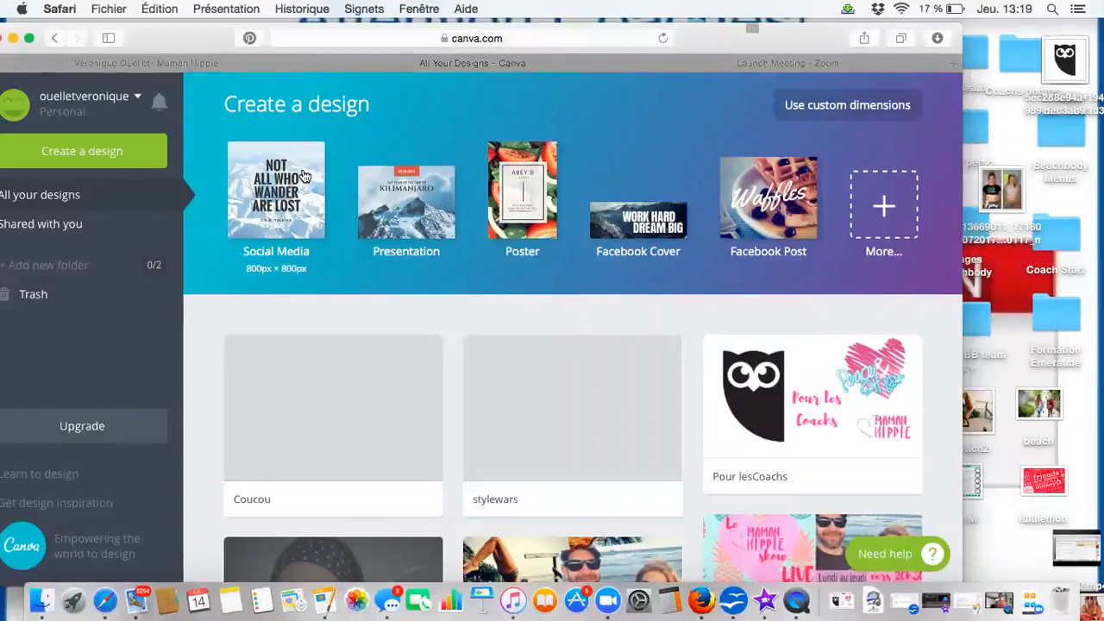
click(303, 176)
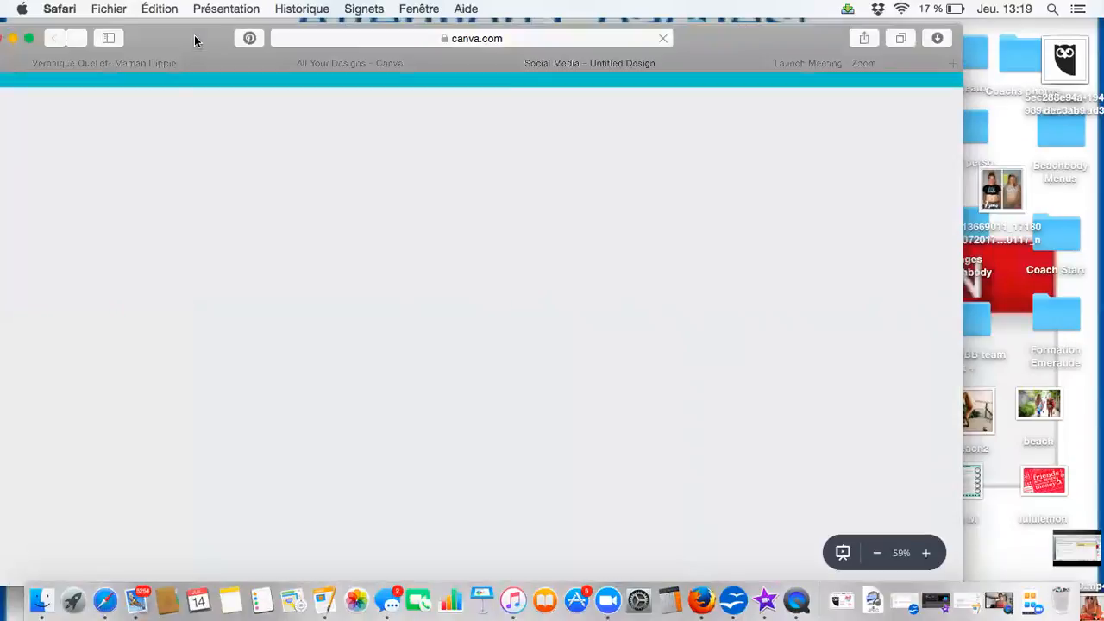
drag(194, 34, 230, 30)
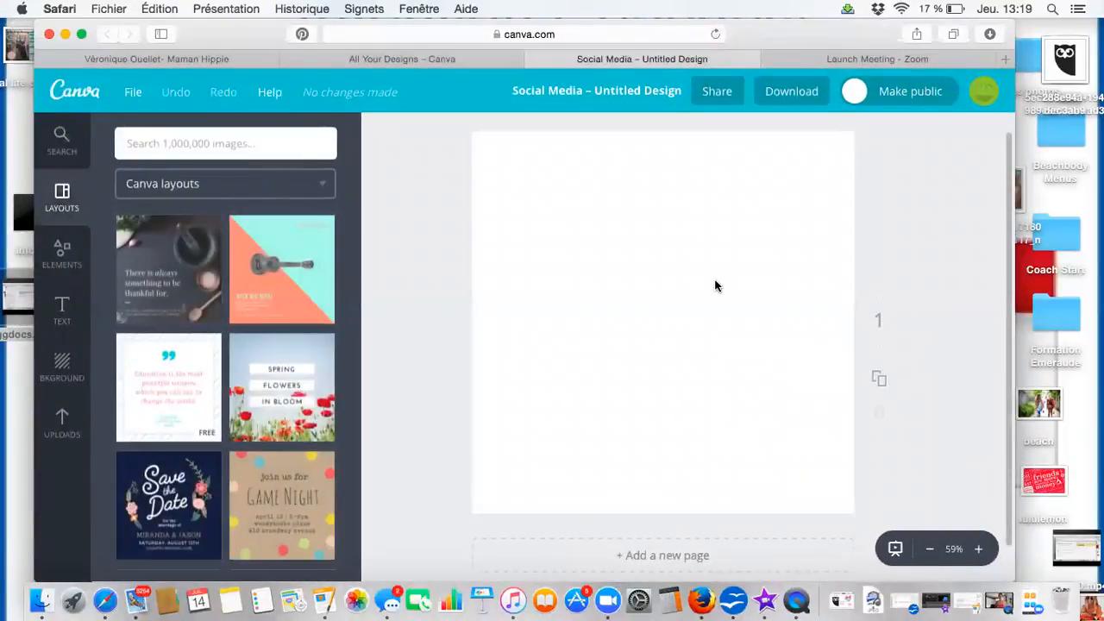
Find and apply the blue-and-photo layout titled "10 Ways to Surprise Your Boyfriend on his Special Day!" to the blank page.
scroll(261, 396, down, 5)
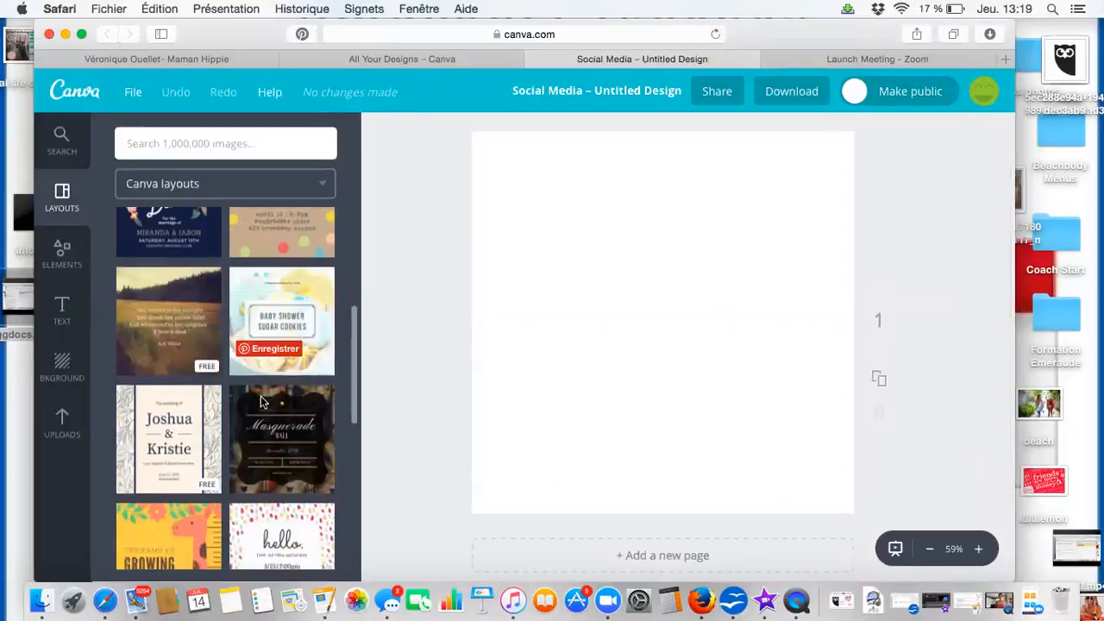
scroll(260, 396, down, 5)
scroll(261, 400, down, 5)
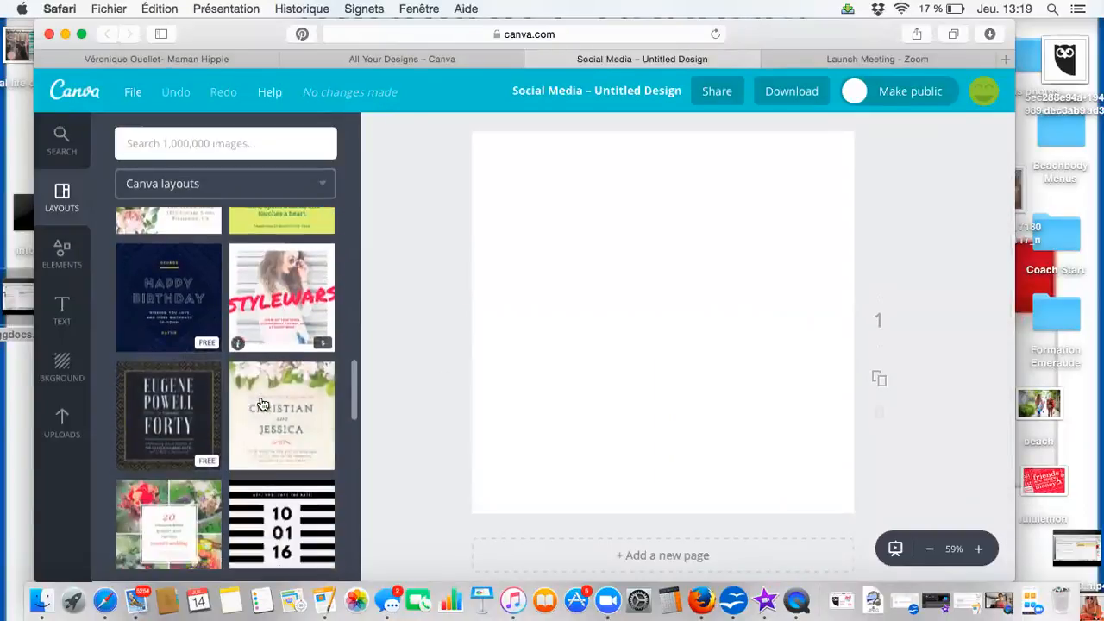
scroll(262, 402, down, 10)
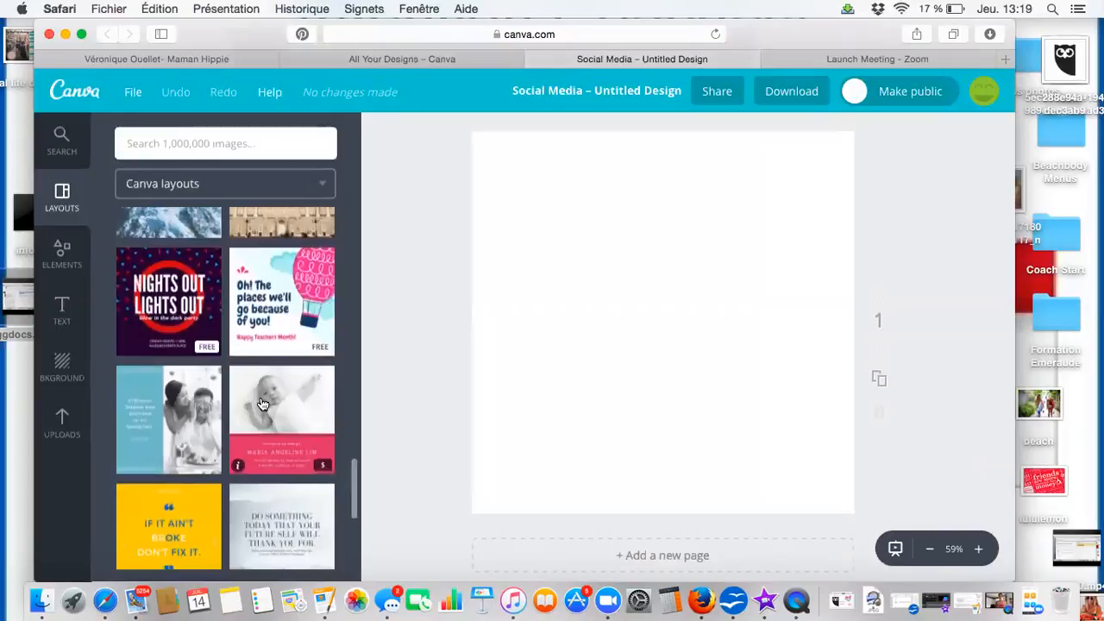
scroll(261, 403, down, 2)
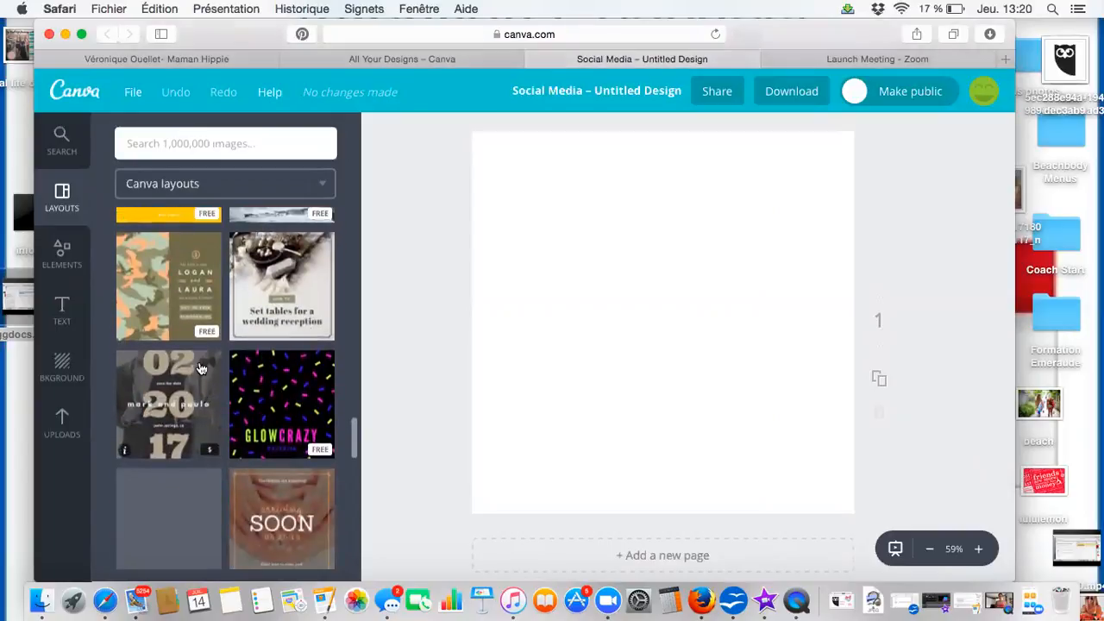
scroll(217, 401, down, 3)
scroll(213, 400, up, 7)
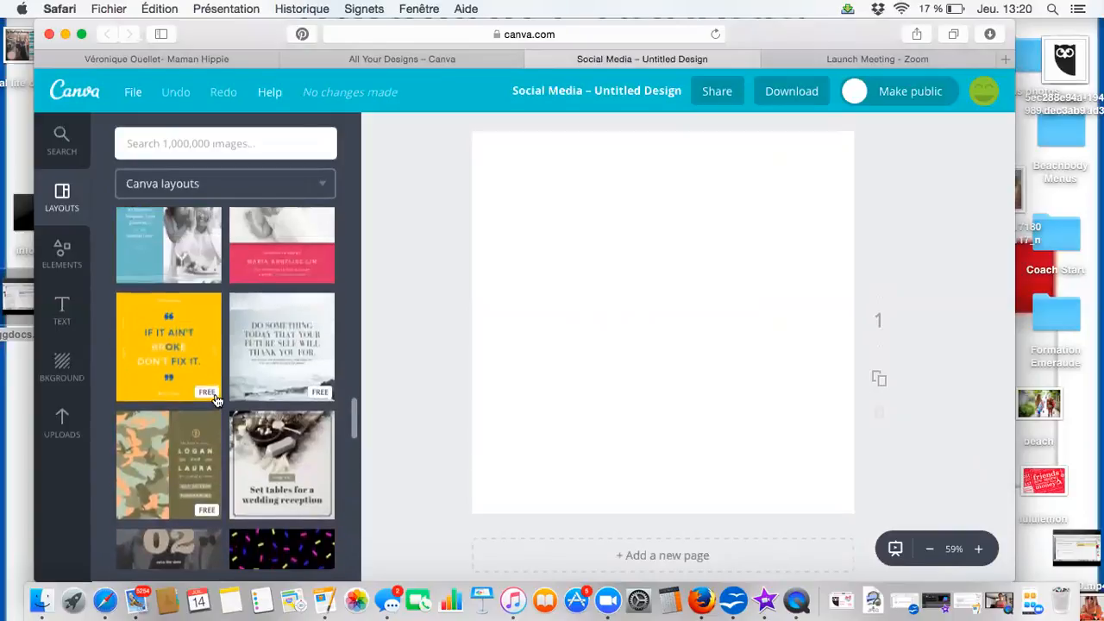
click(211, 397)
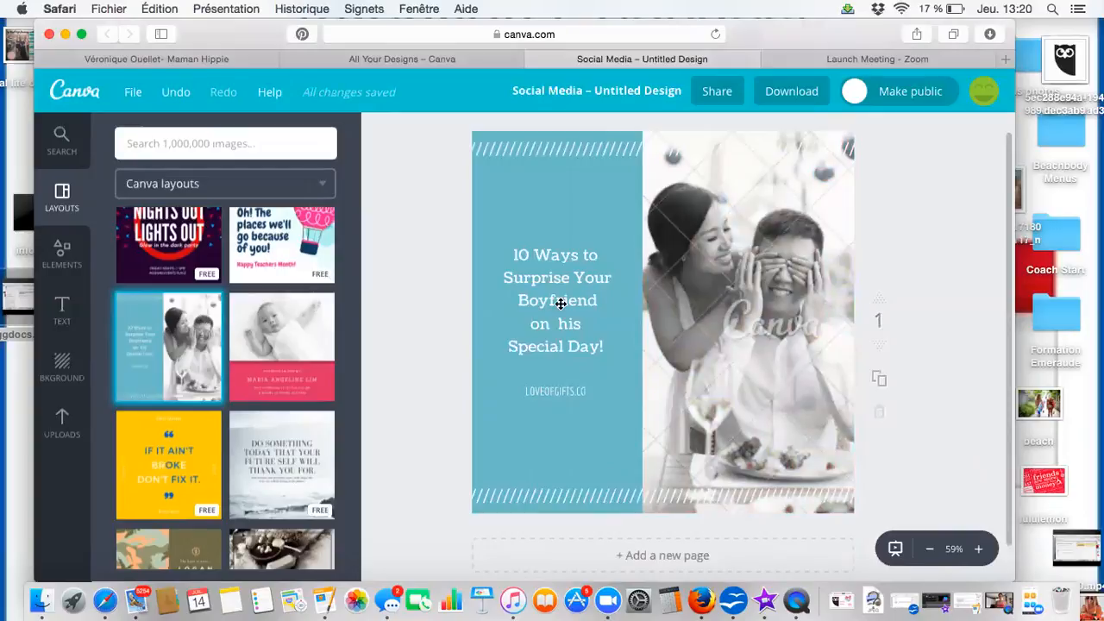
Check the desktop images available for upload, cancel, and replace the layout's couple photo with the already uploaded portrait of the blonde woman.
click(57, 420)
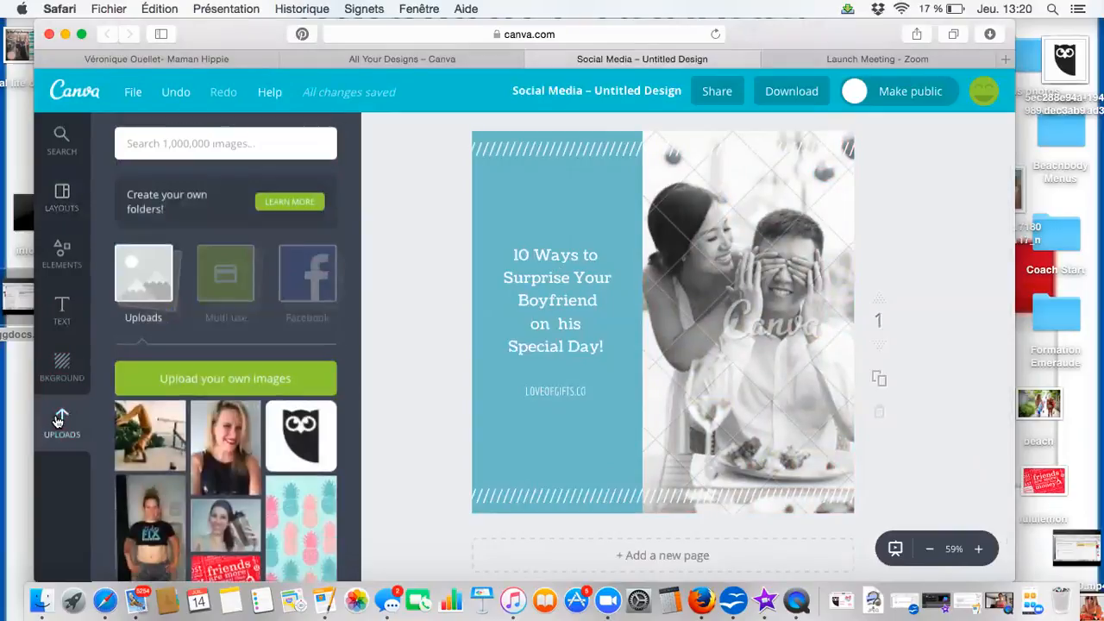
click(171, 381)
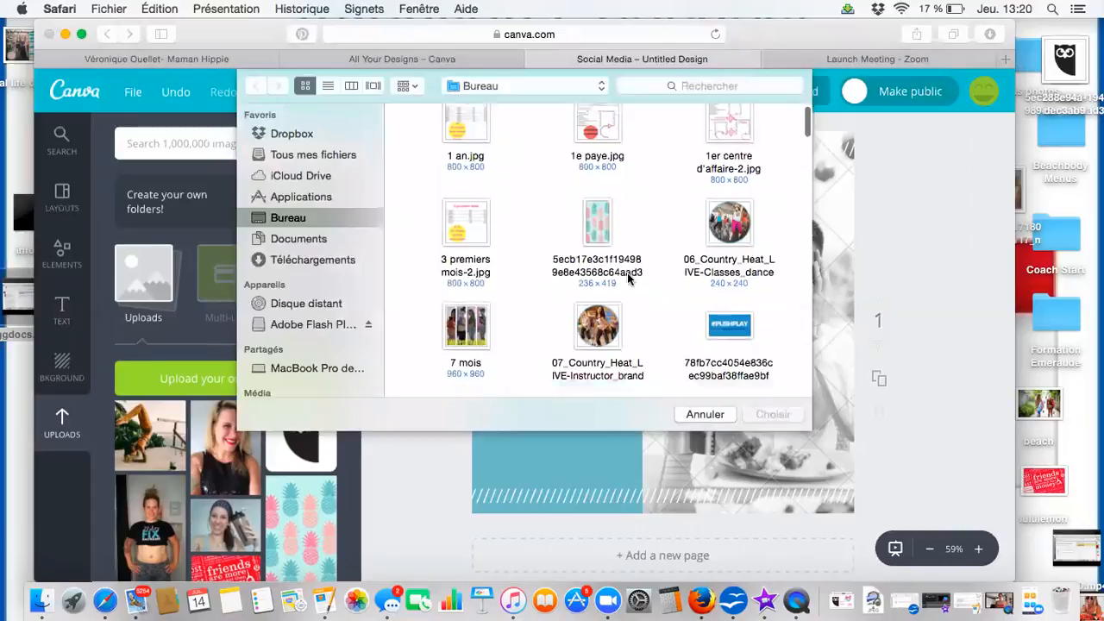
scroll(629, 278, down, 5)
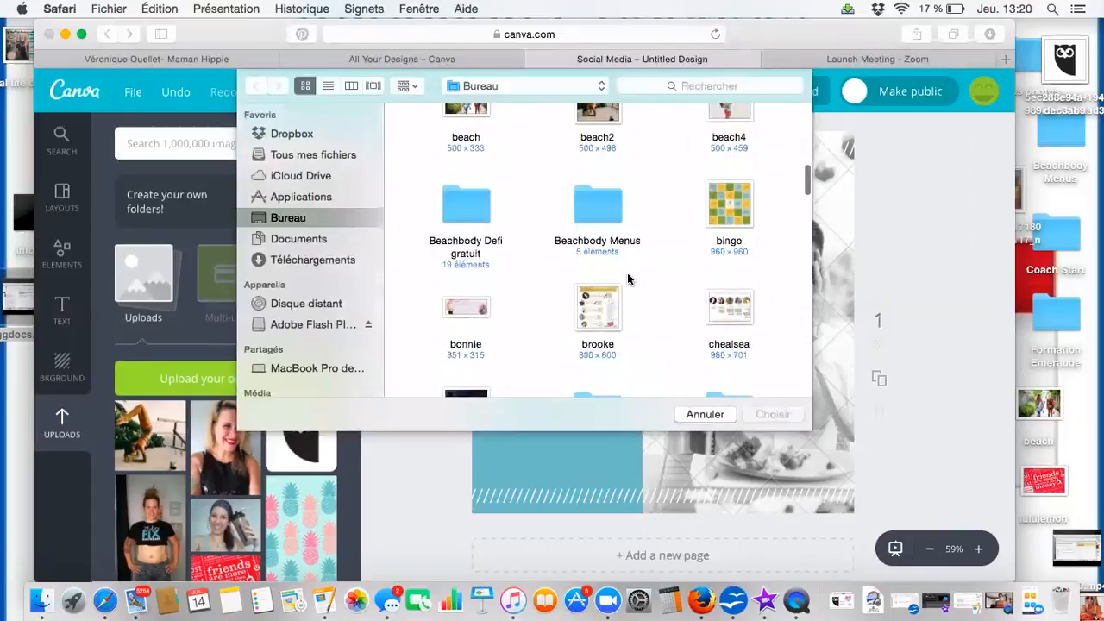
click(704, 415)
drag(218, 467, 737, 349)
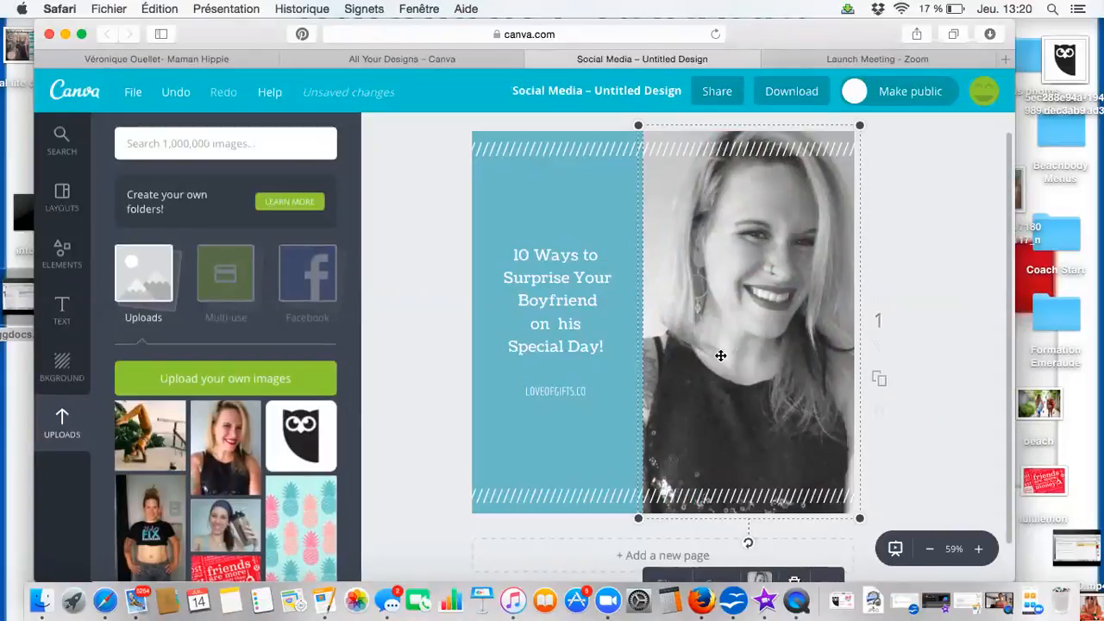
Apply the Rosie filter to the portrait photo and set its intensity to +85.
scroll(683, 552, down, 2)
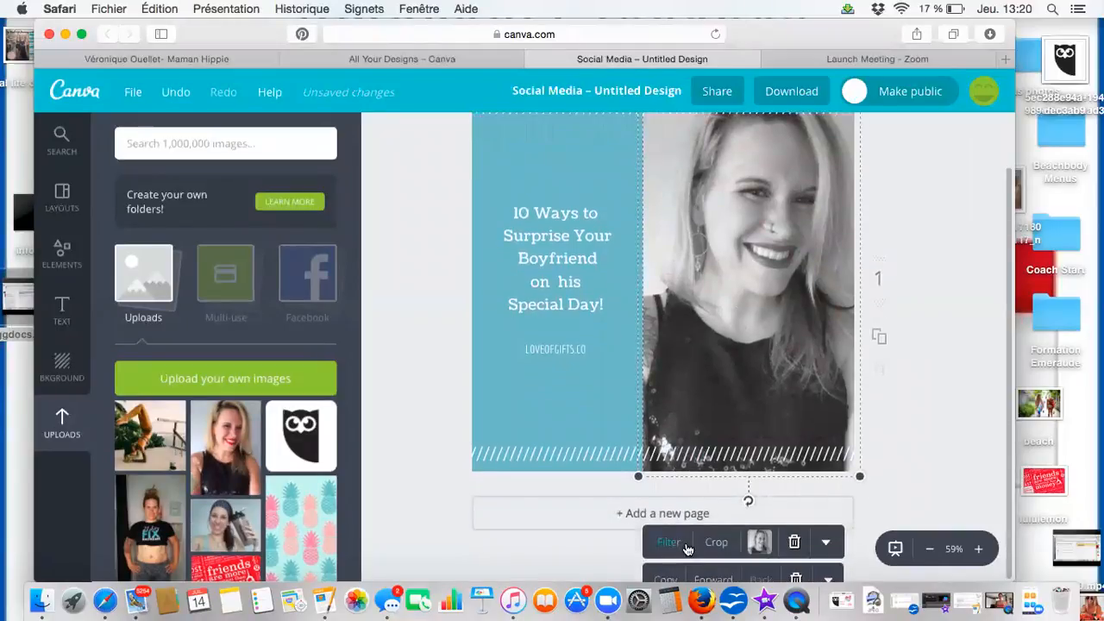
click(672, 542)
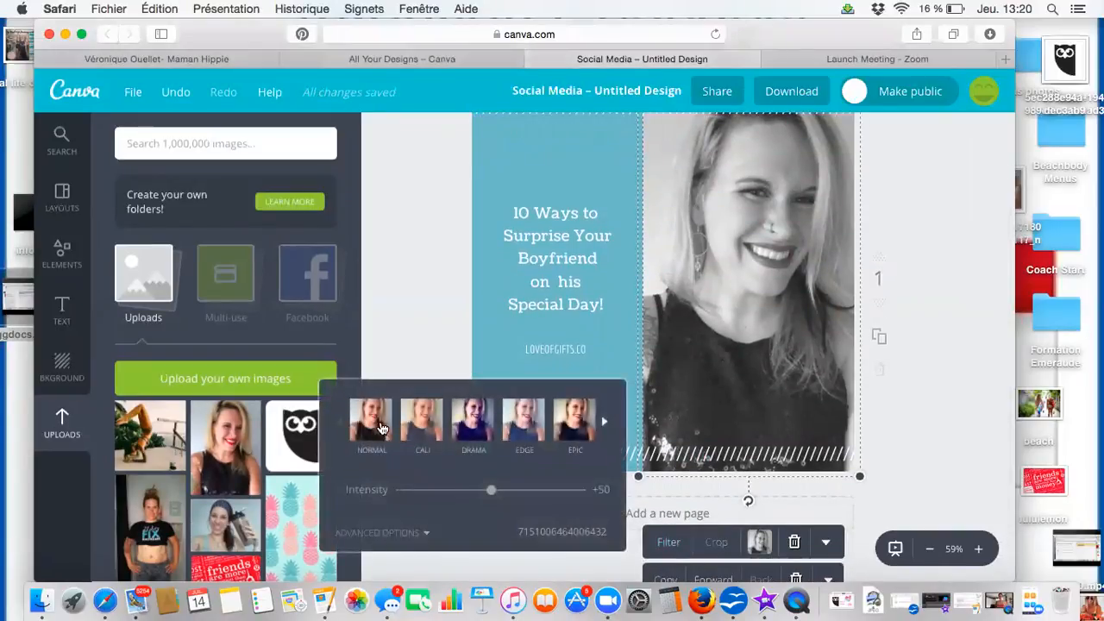
click(602, 424)
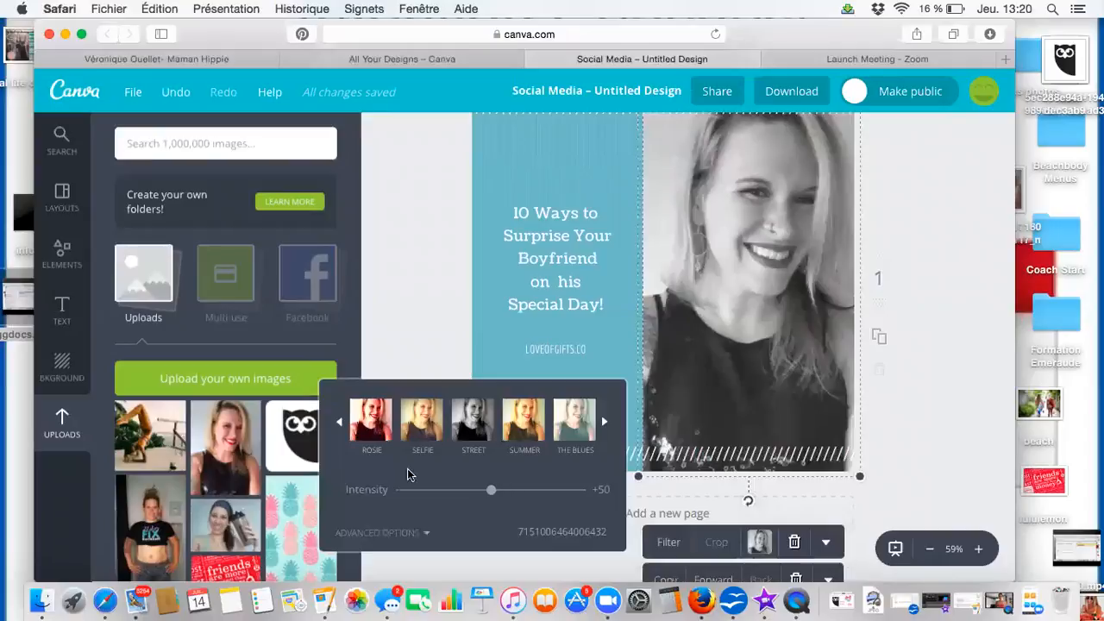
click(379, 431)
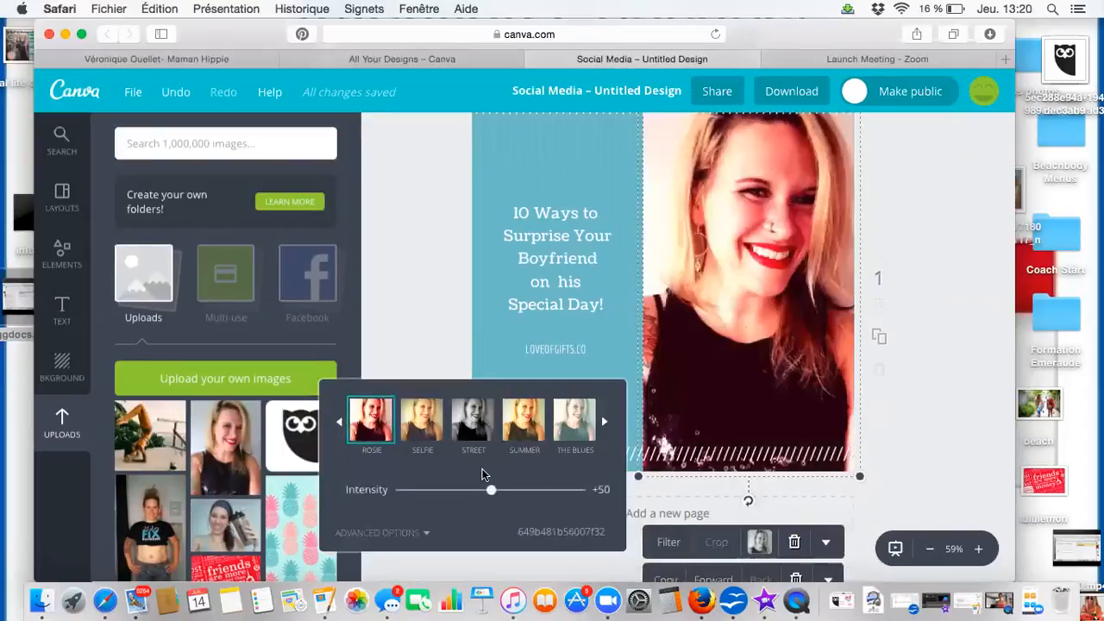
drag(491, 491, 555, 495)
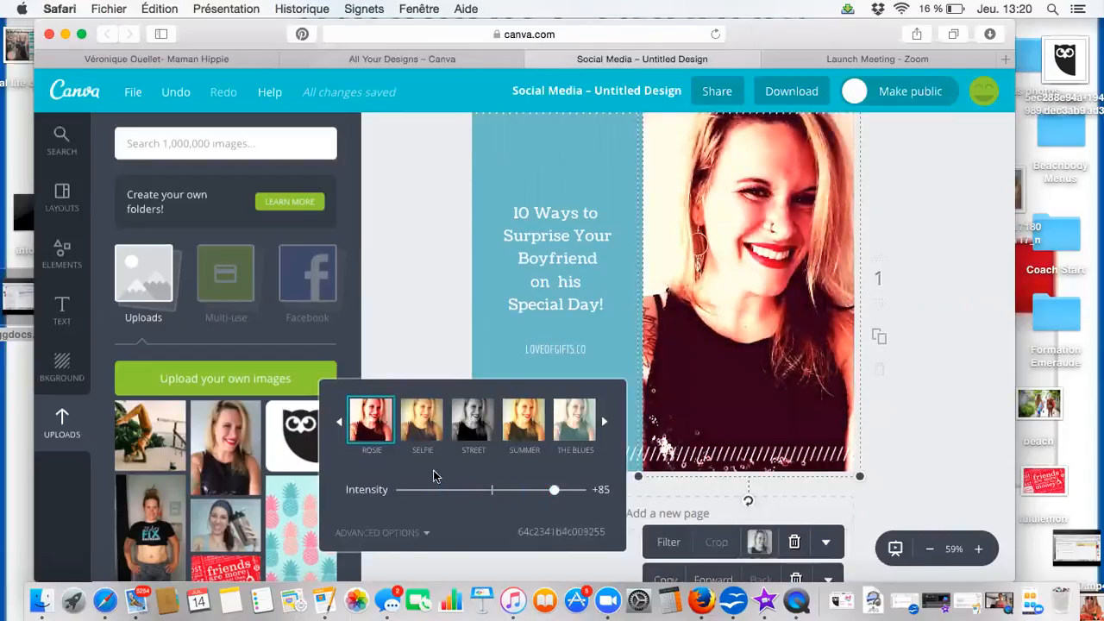
click(428, 339)
Replace the main text on the blue panel with "Coucou" and set its font to Emilys Candy.
click(549, 252)
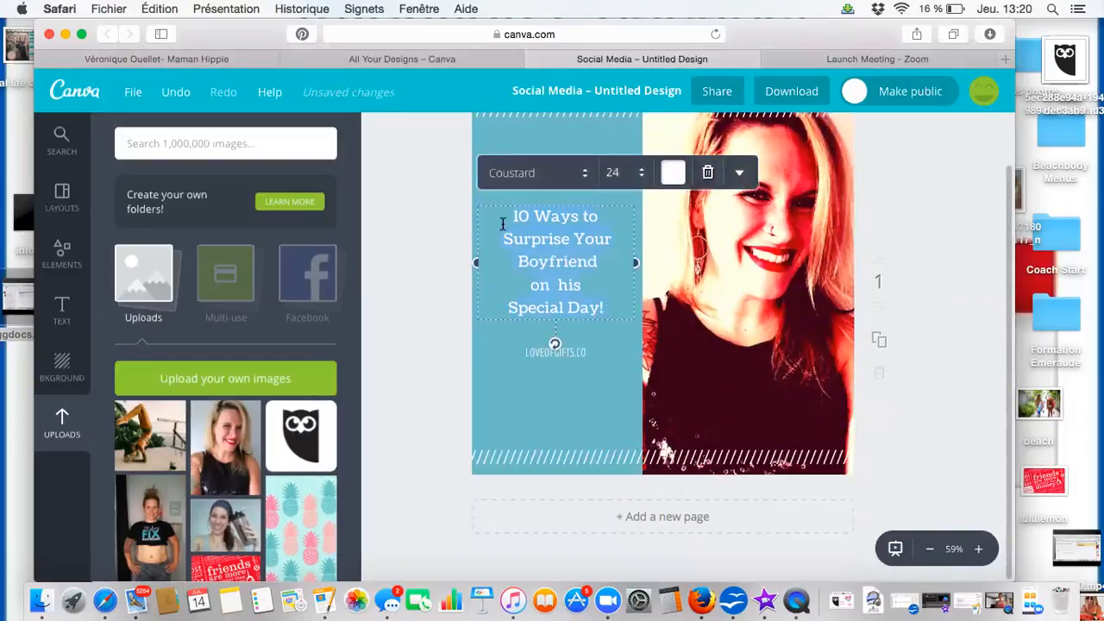
text(Coucou)
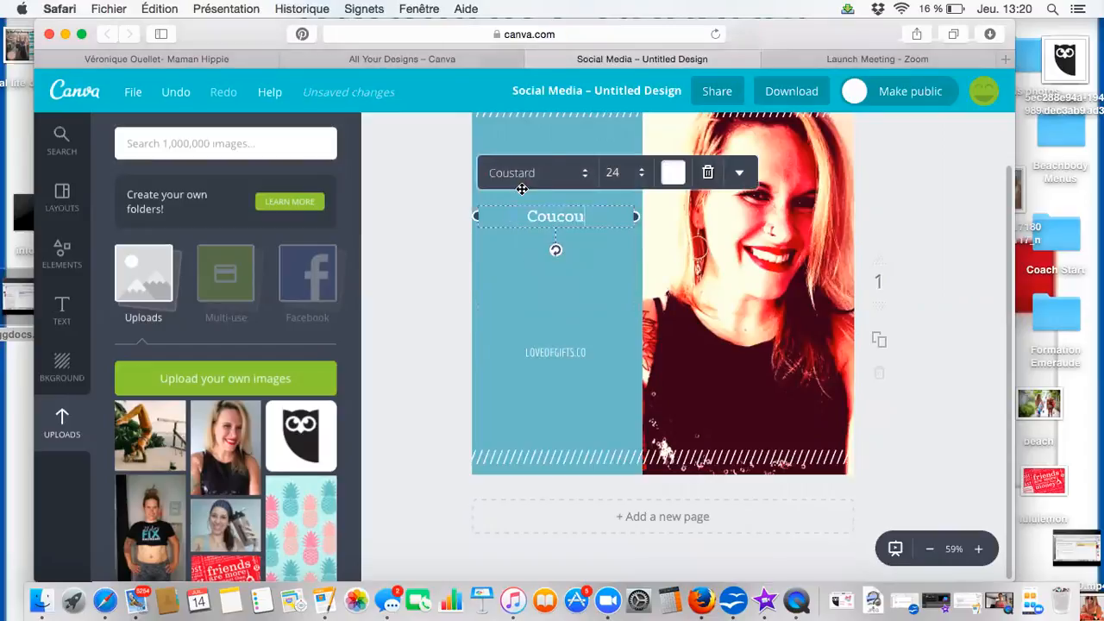
click(587, 177)
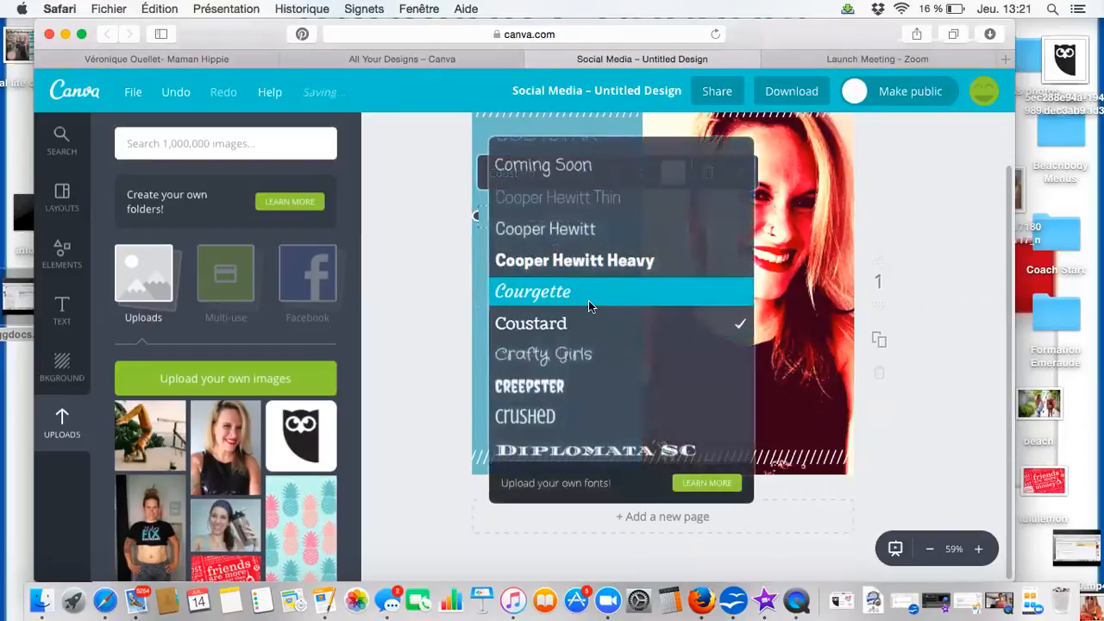
scroll(590, 305, down, 5)
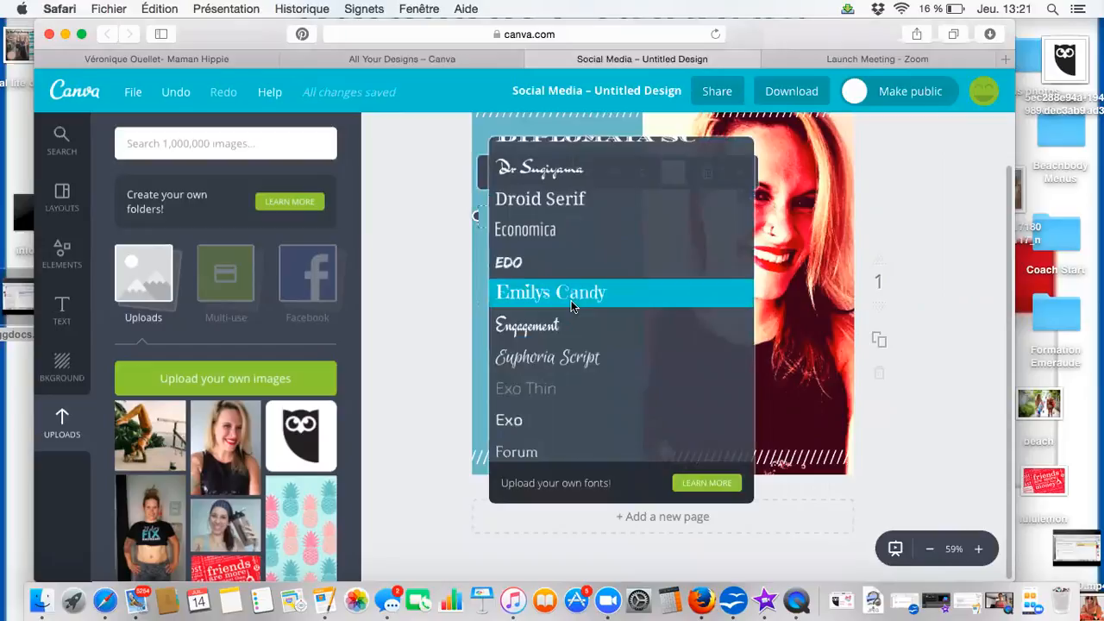
click(571, 295)
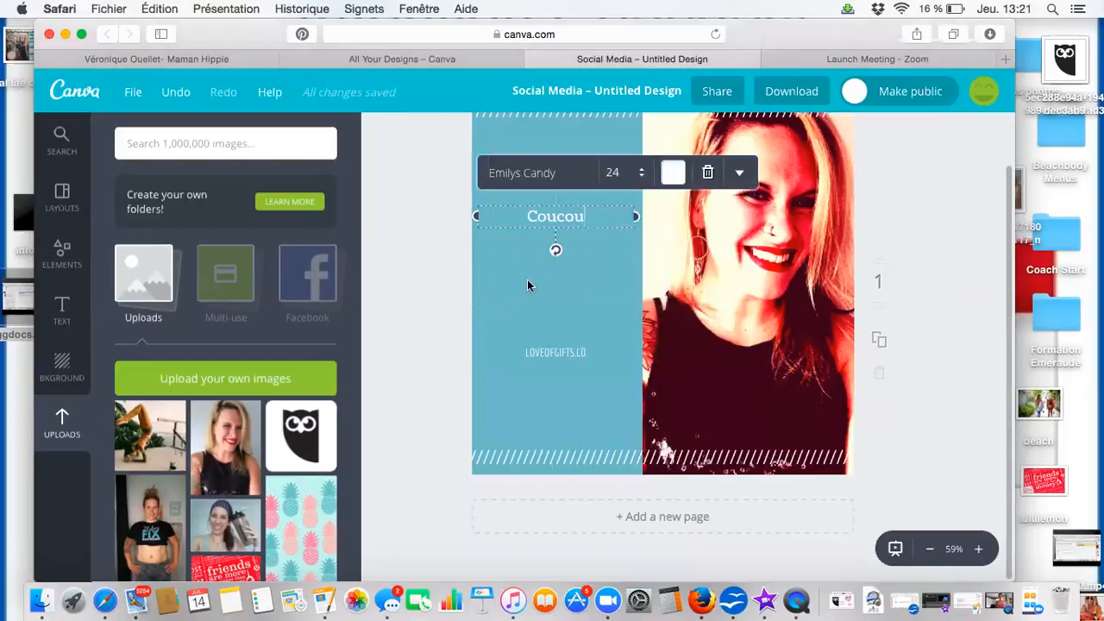
Give the "Coucou" text the custom pink colour ff31cd.
click(641, 173)
click(671, 174)
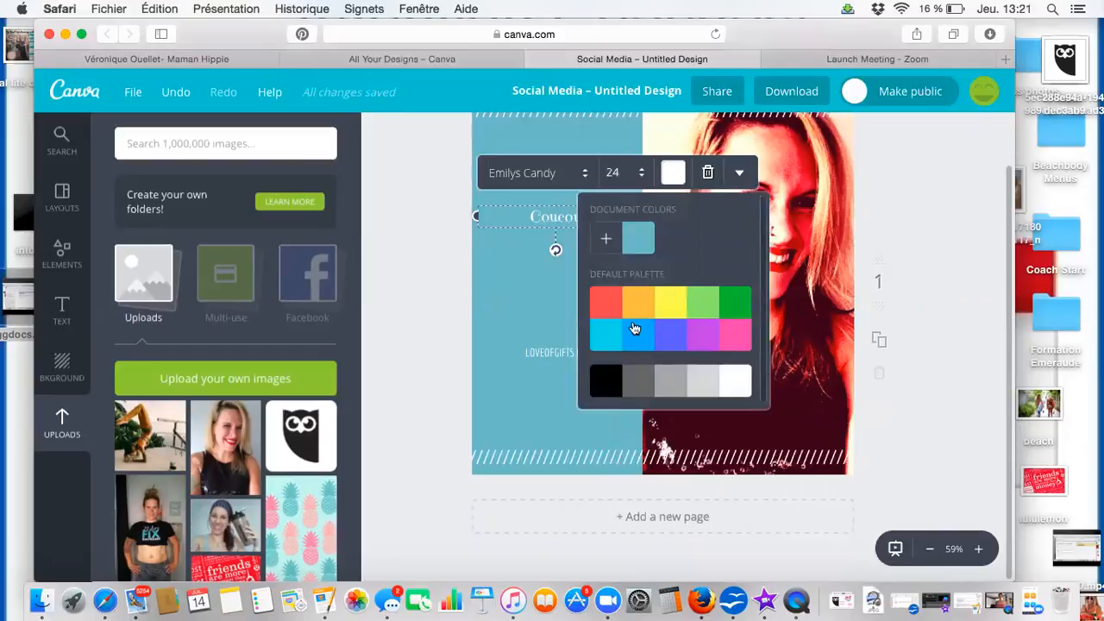
click(606, 239)
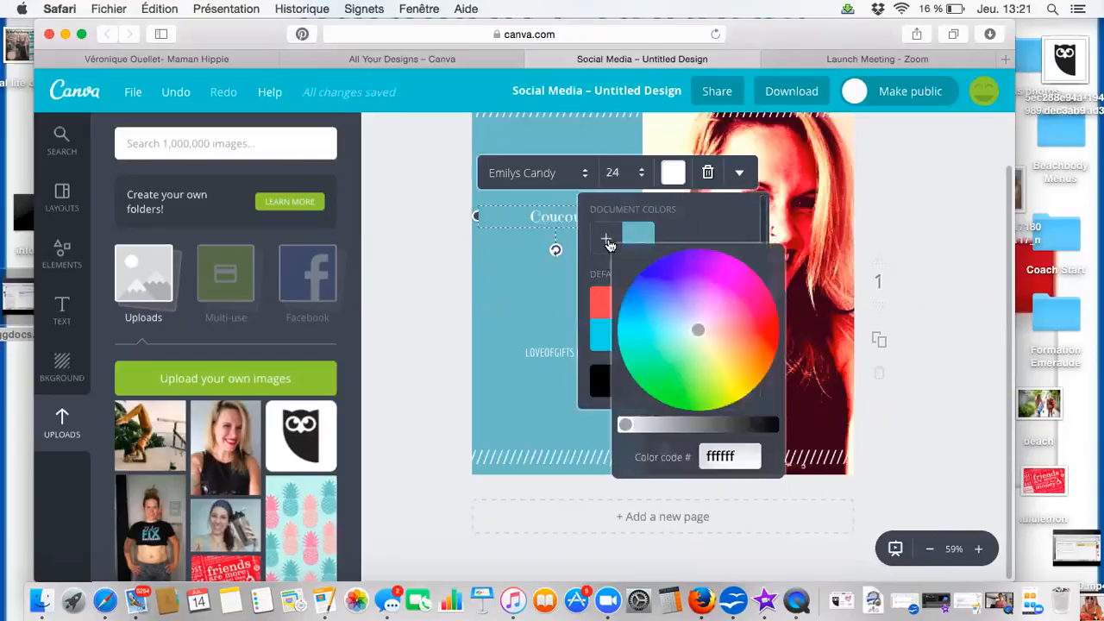
drag(730, 309, 739, 287)
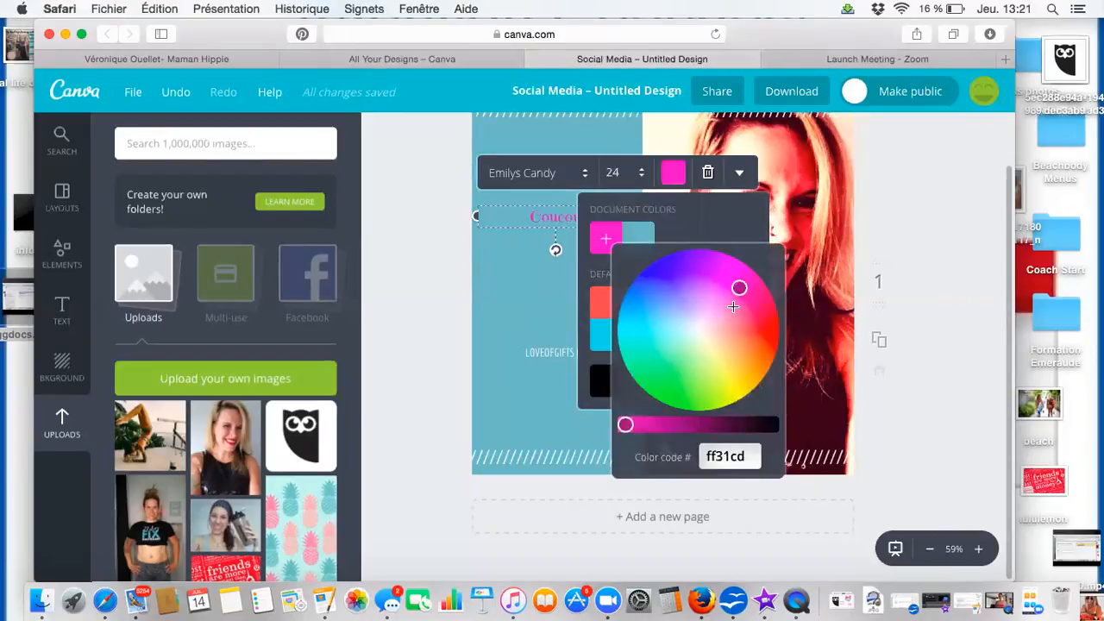
Delete the "LOVEOFGIFTS.CO" text from the blue panel.
click(530, 349)
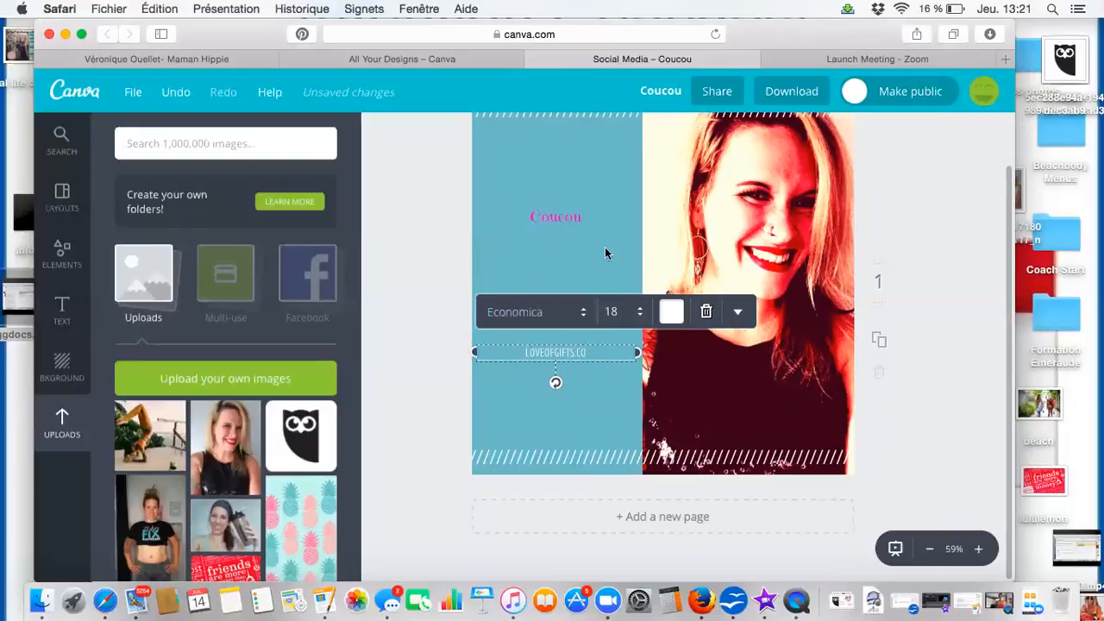
click(543, 258)
click(570, 350)
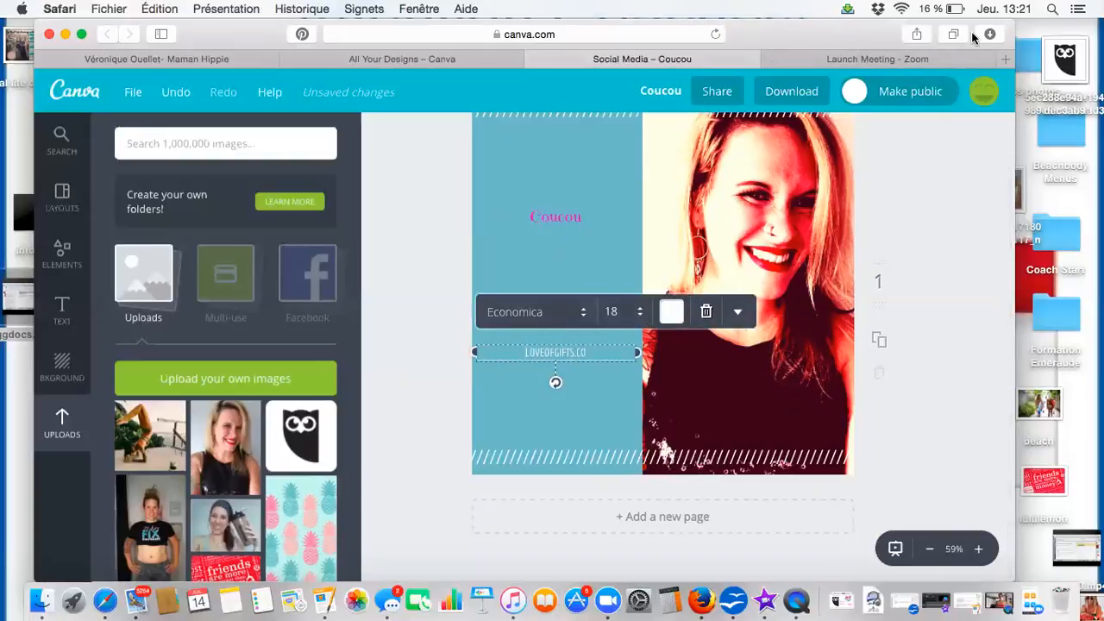
key(Delete)
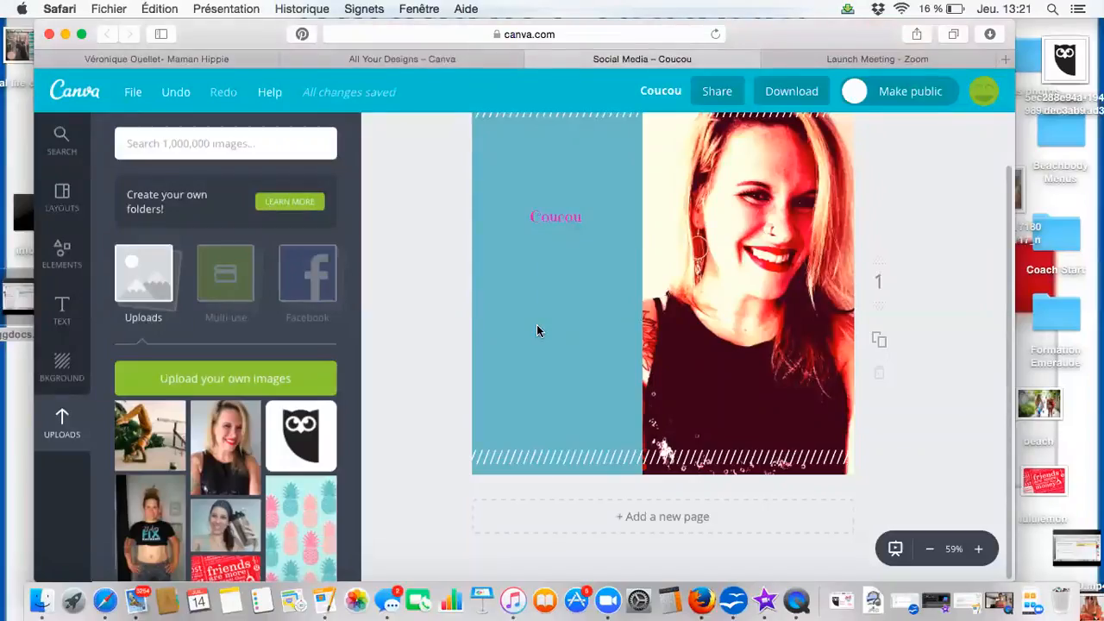
Look through the available text styles, add a default heading to the design and undo the addition.
click(62, 311)
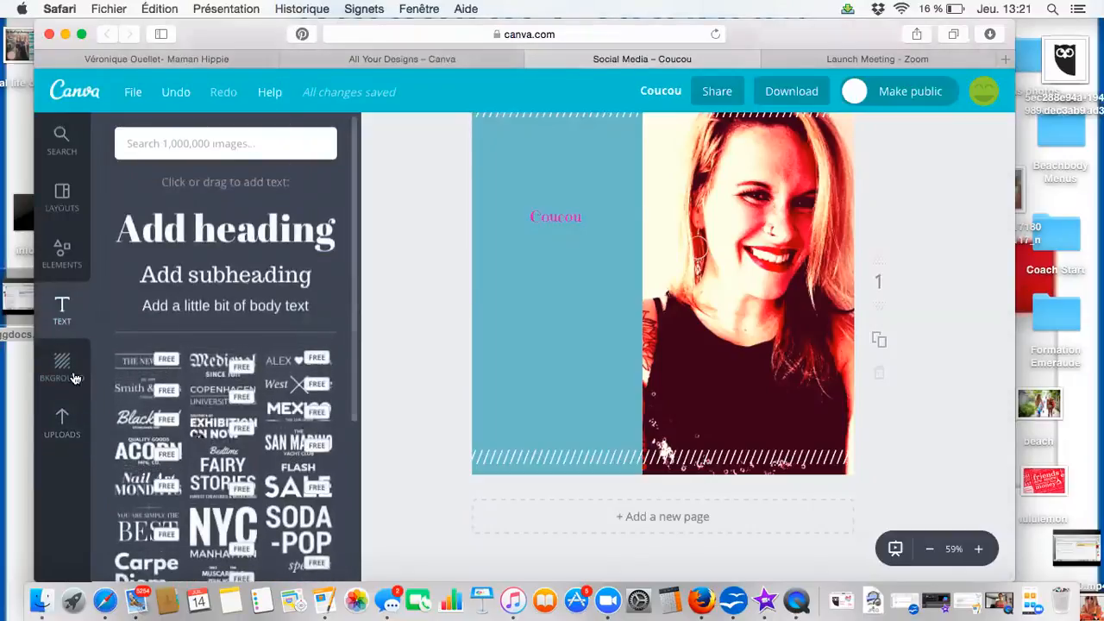
scroll(210, 385, down, 5)
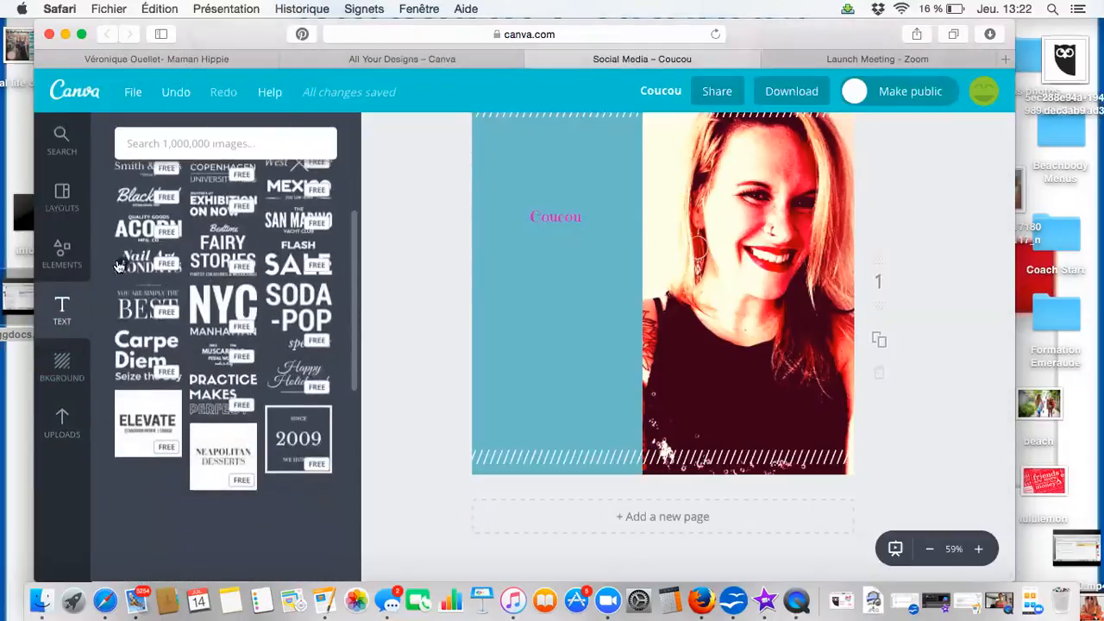
scroll(213, 485, down, 5)
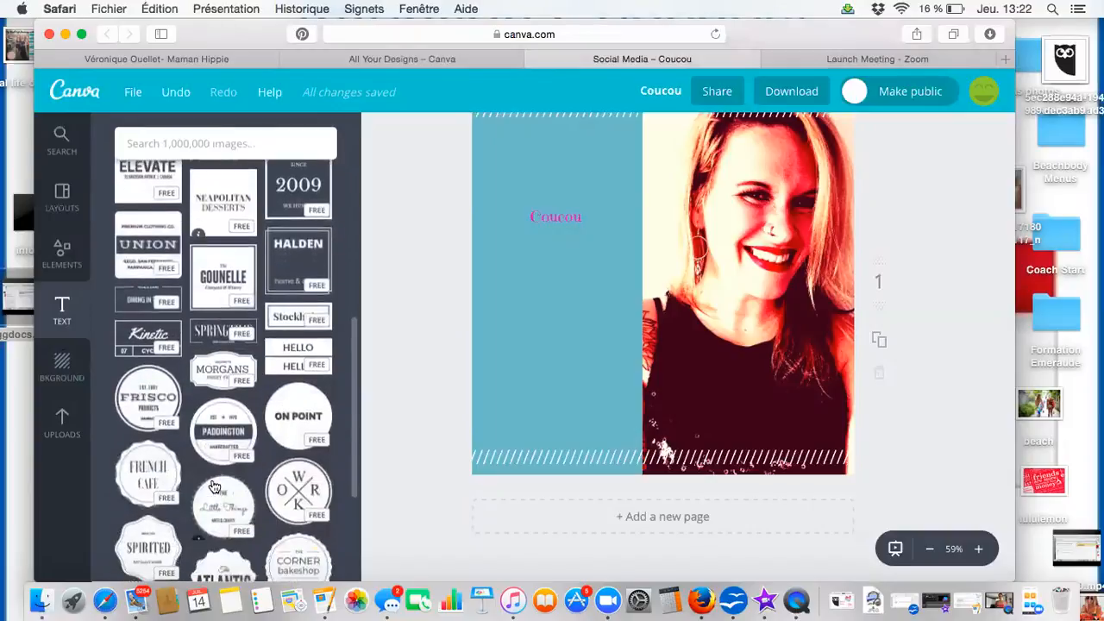
scroll(194, 426, up, 10)
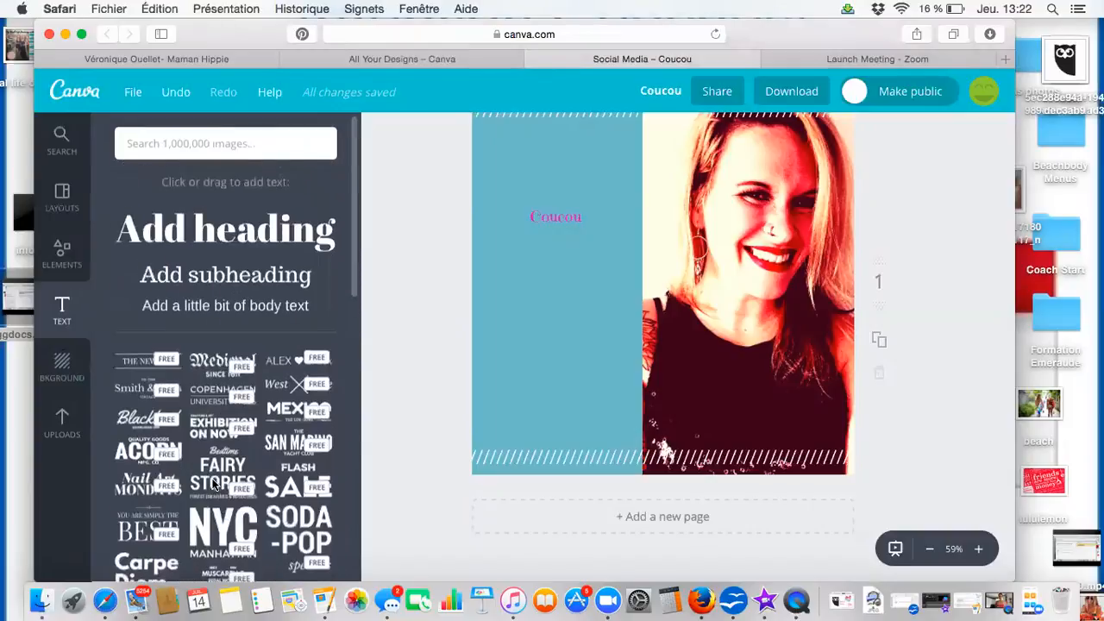
click(226, 234)
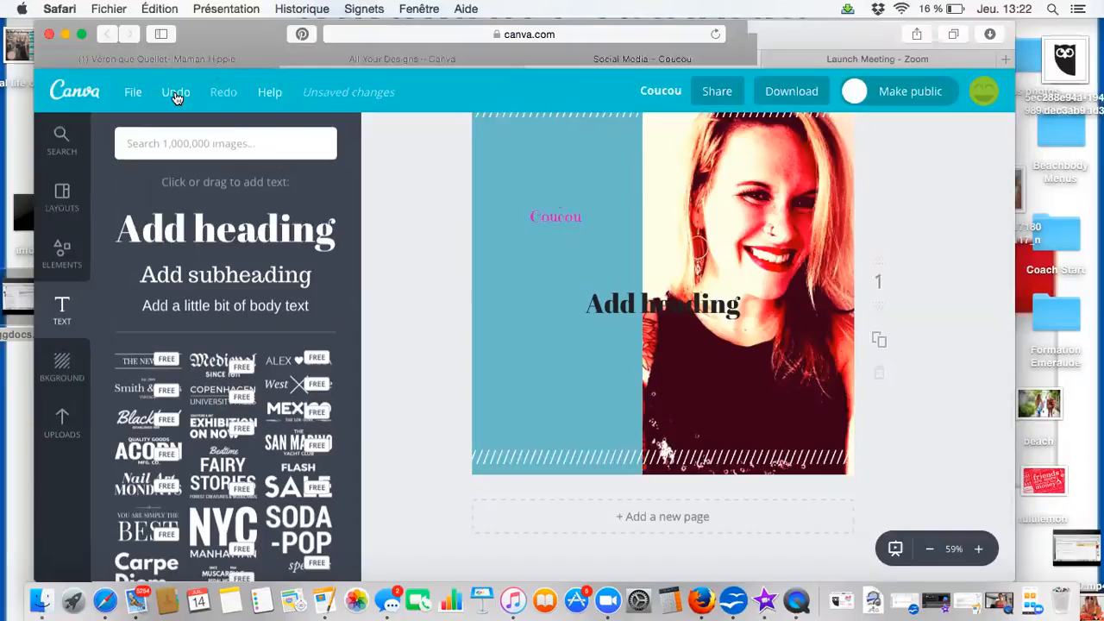
click(175, 95)
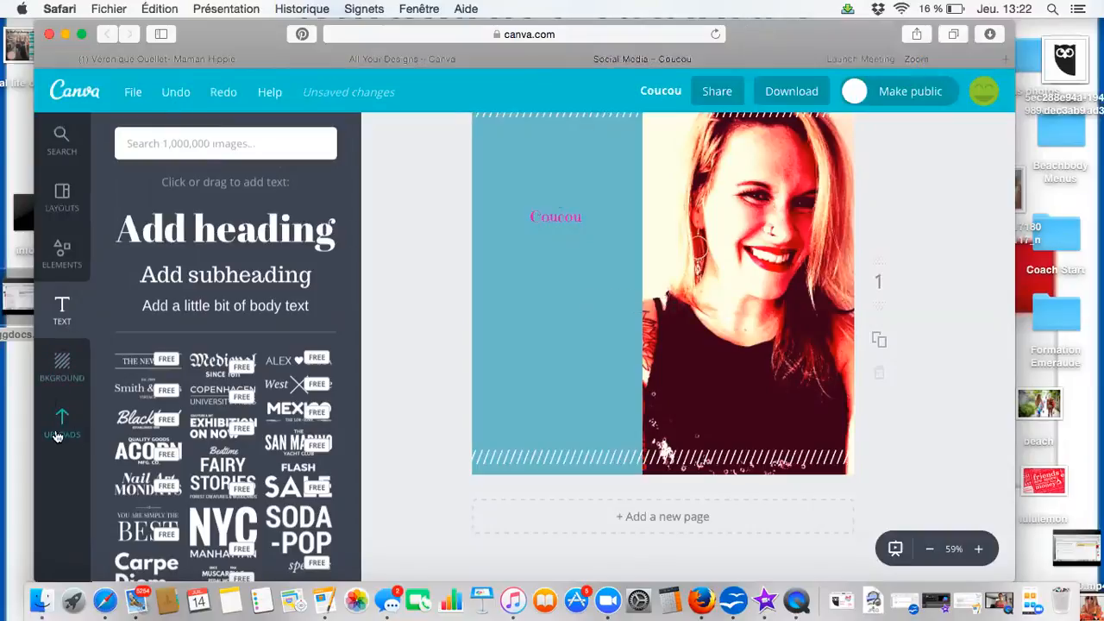
Add a black serrated-edge circle from the shapes, shrink it and place it below the "Coucou" text on the blue panel.
click(62, 261)
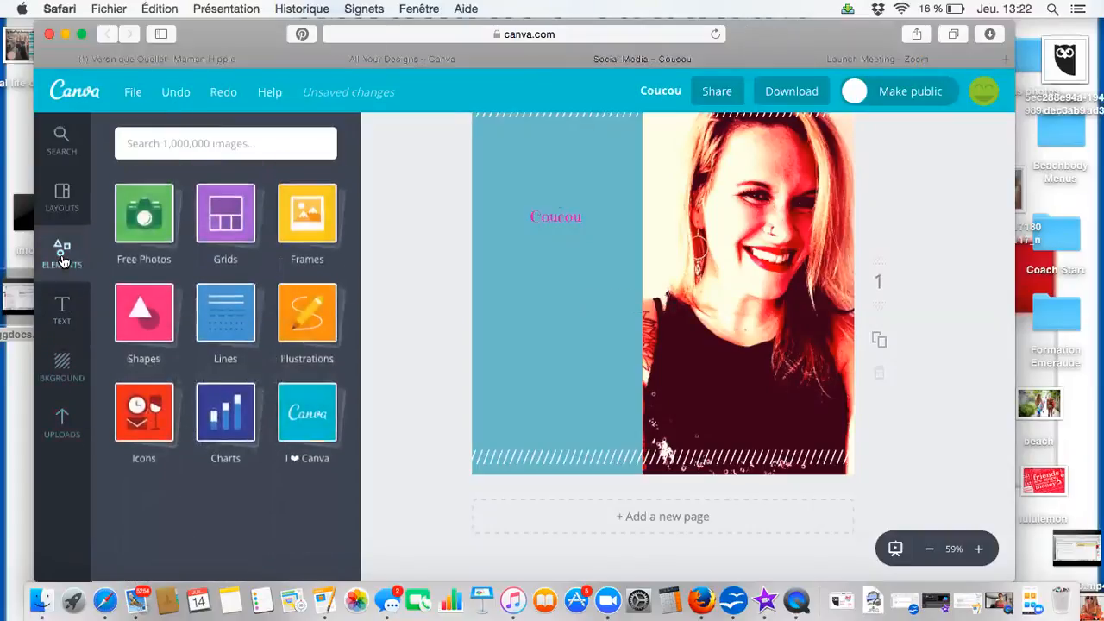
click(151, 318)
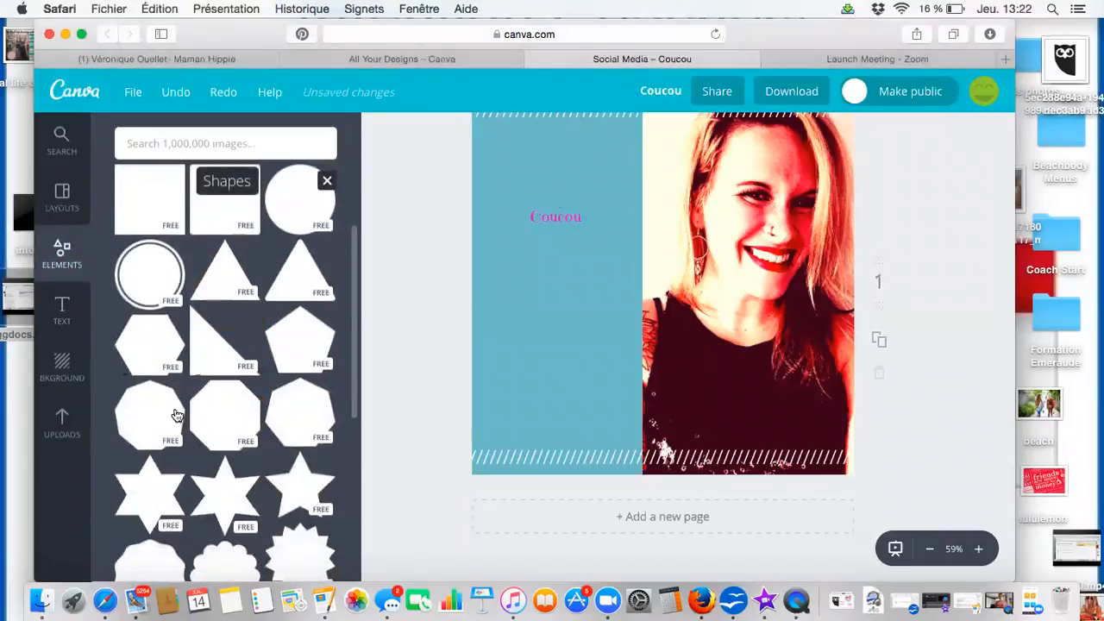
scroll(175, 414, down, 3)
scroll(175, 413, down, 5)
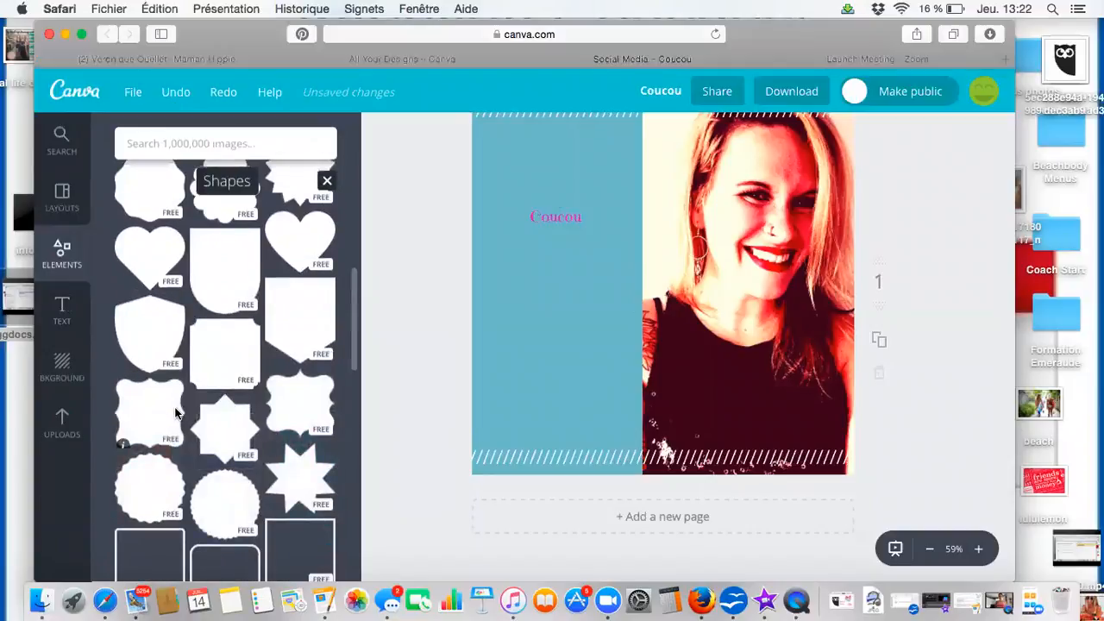
scroll(175, 414, down, 2)
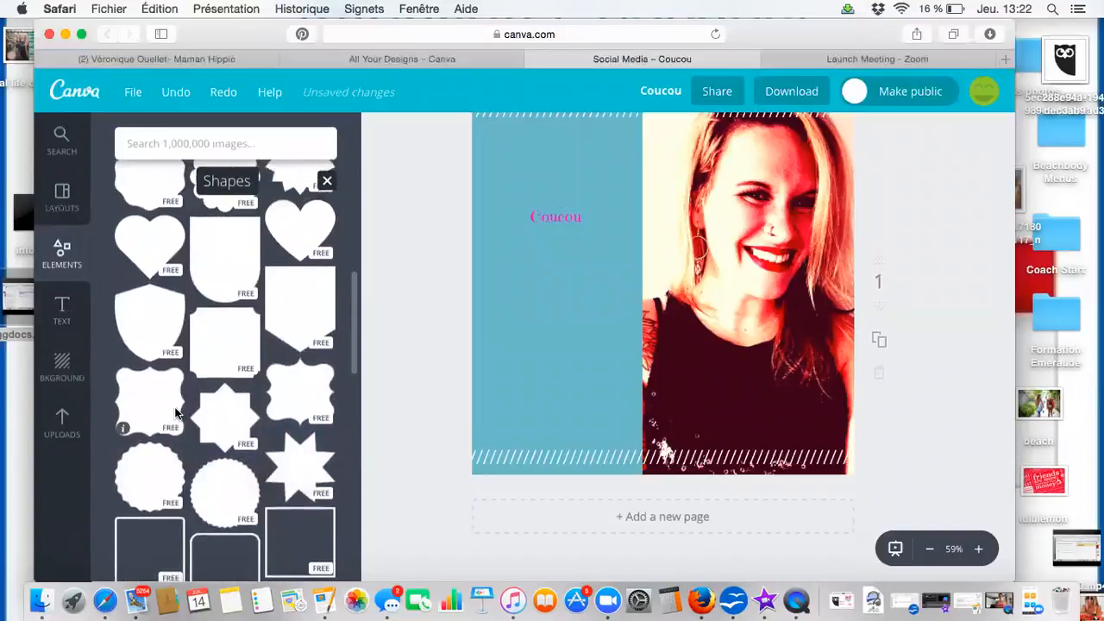
click(226, 496)
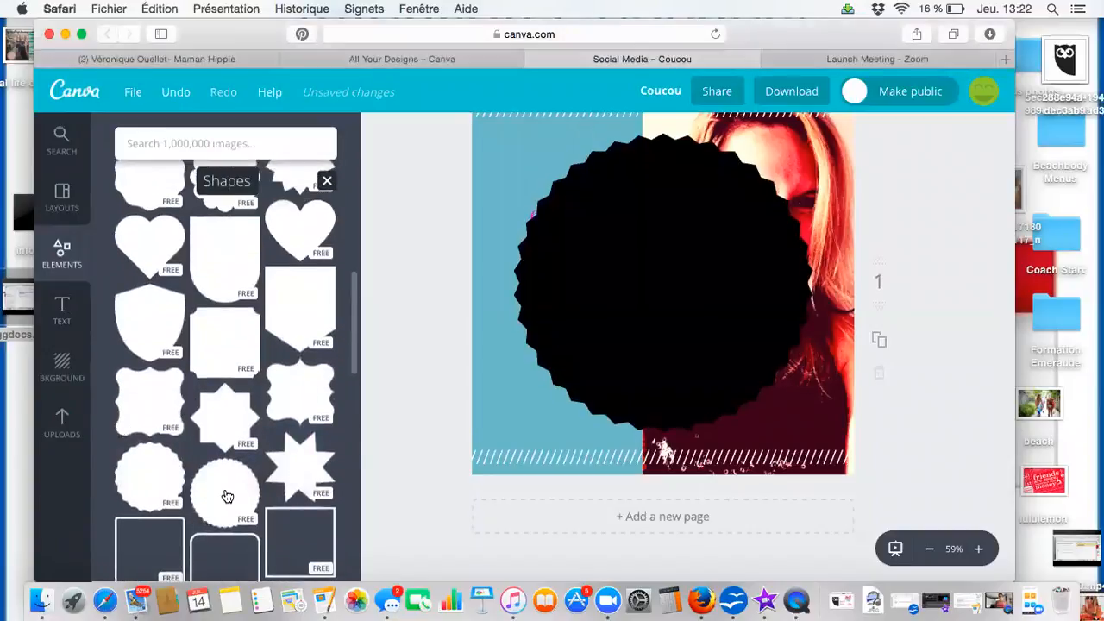
click(573, 163)
drag(514, 135, 615, 235)
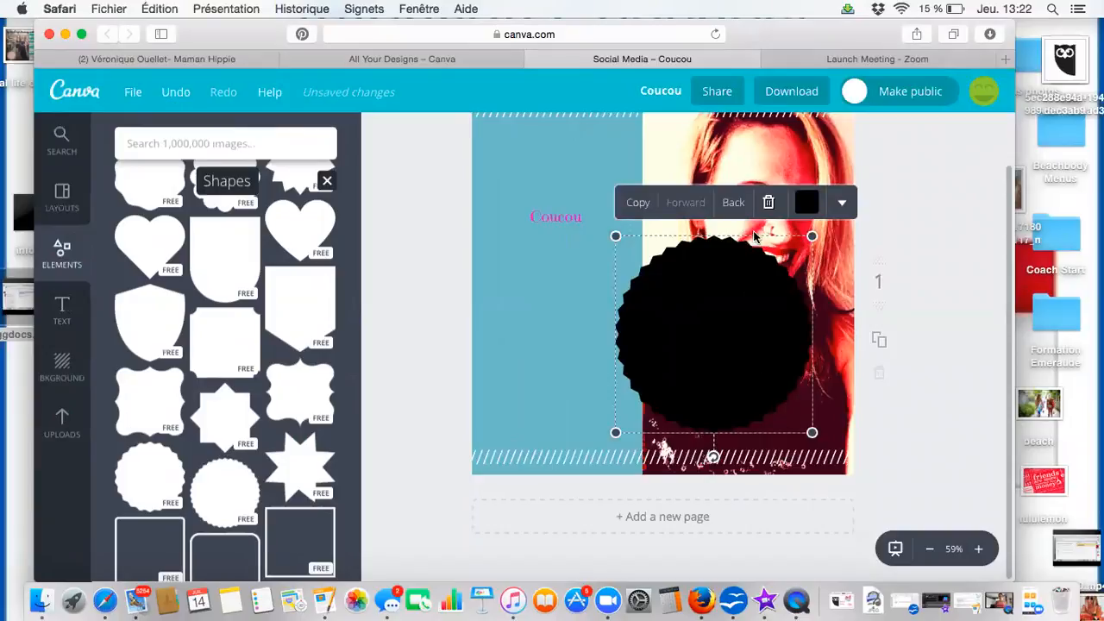
drag(795, 256, 648, 268)
Give the serrated circle the custom pink colour e070b5.
click(655, 209)
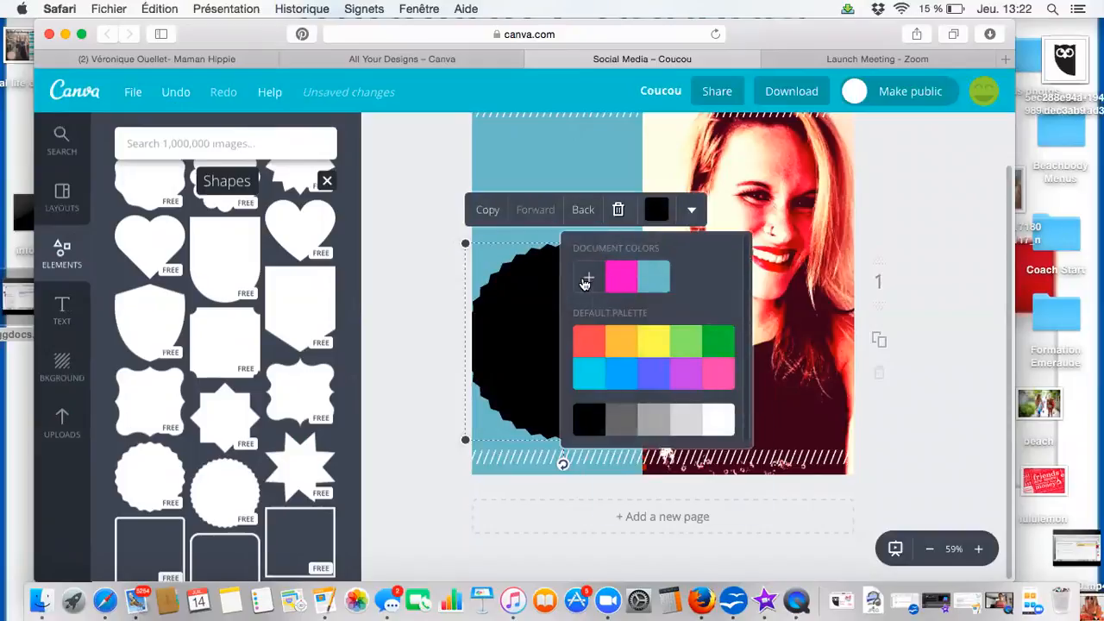
click(587, 278)
mouse_move(673, 314)
mouse_down()
mouse_move(725, 333)
mouse_move(710, 347)
mouse_up()
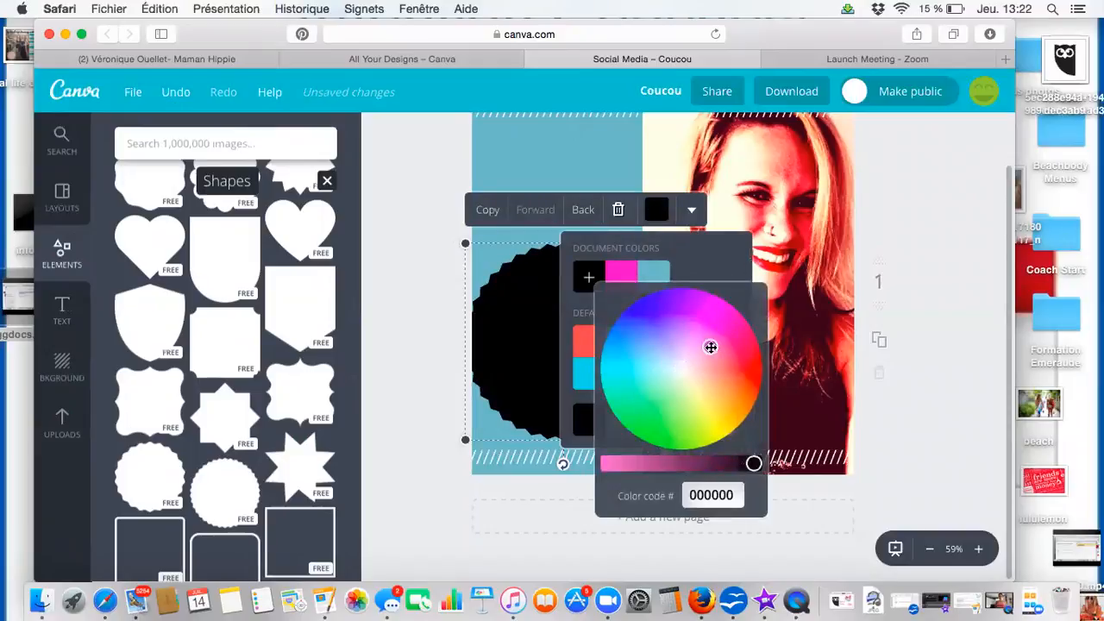
click(626, 461)
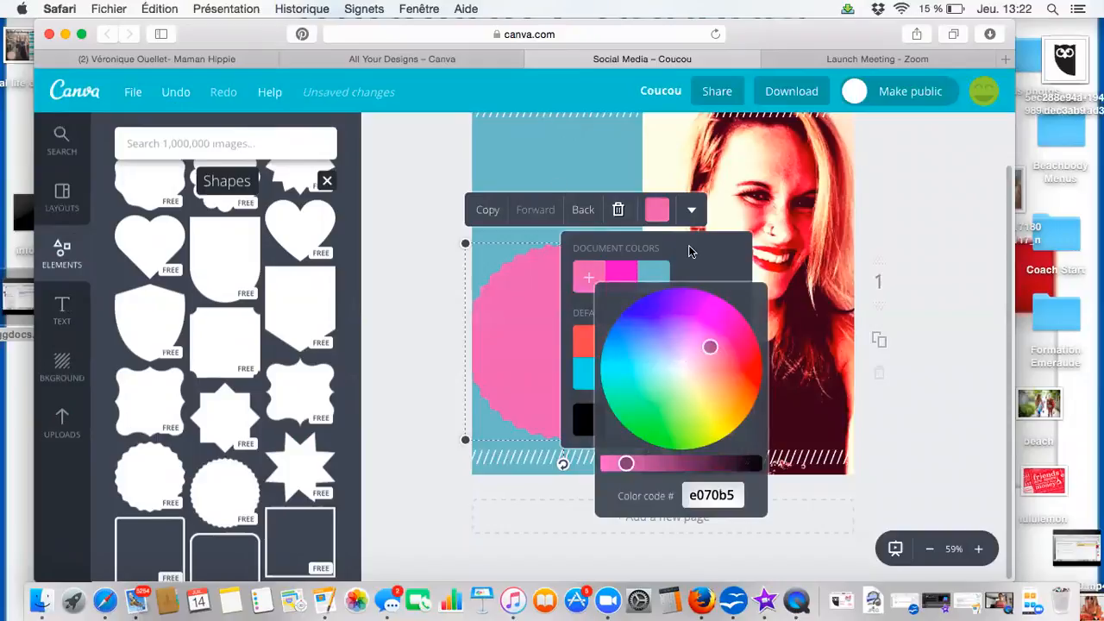
Make the pink serrated circle slightly transparent.
click(692, 211)
click(683, 269)
mouse_move(762, 248)
mouse_down()
mouse_move(717, 248)
mouse_move(754, 248)
mouse_up()
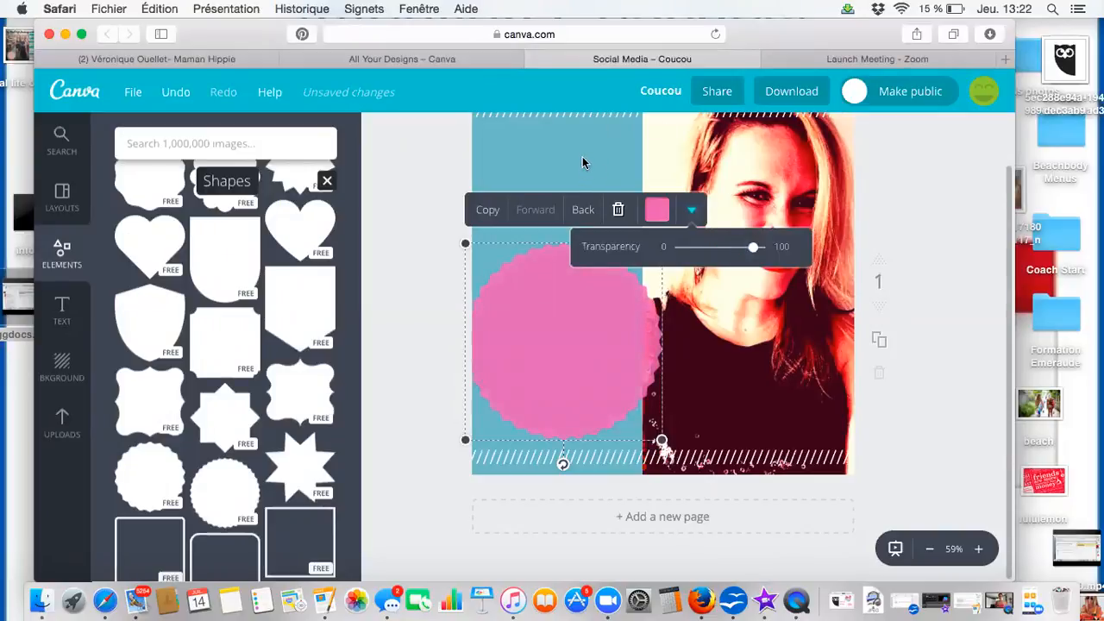
click(532, 179)
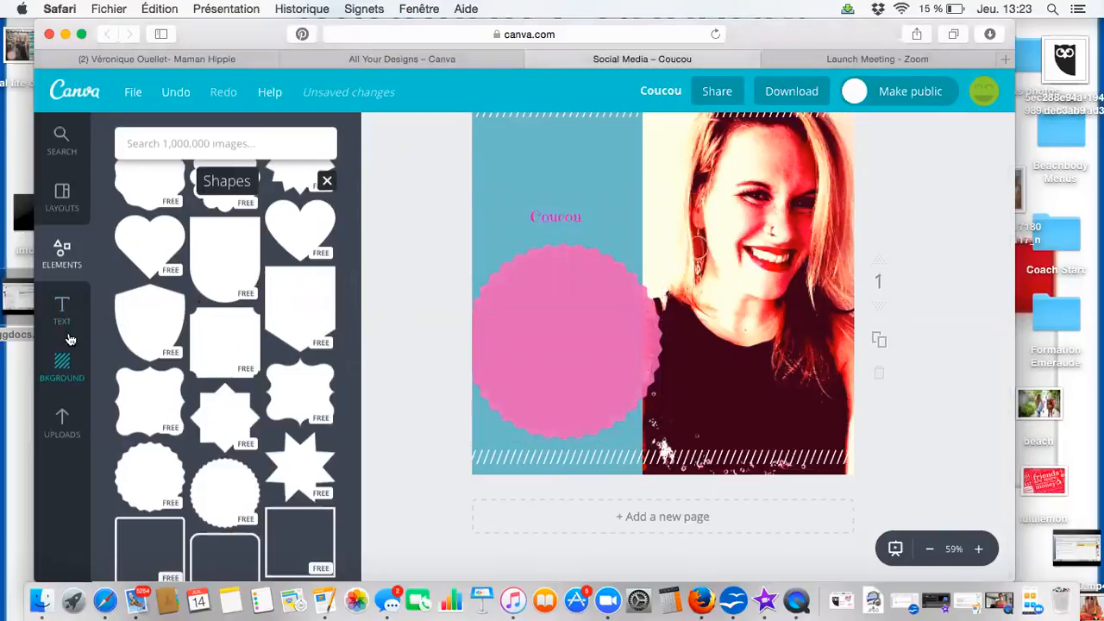
Look through the available photo grids and frames in the elements library.
click(65, 252)
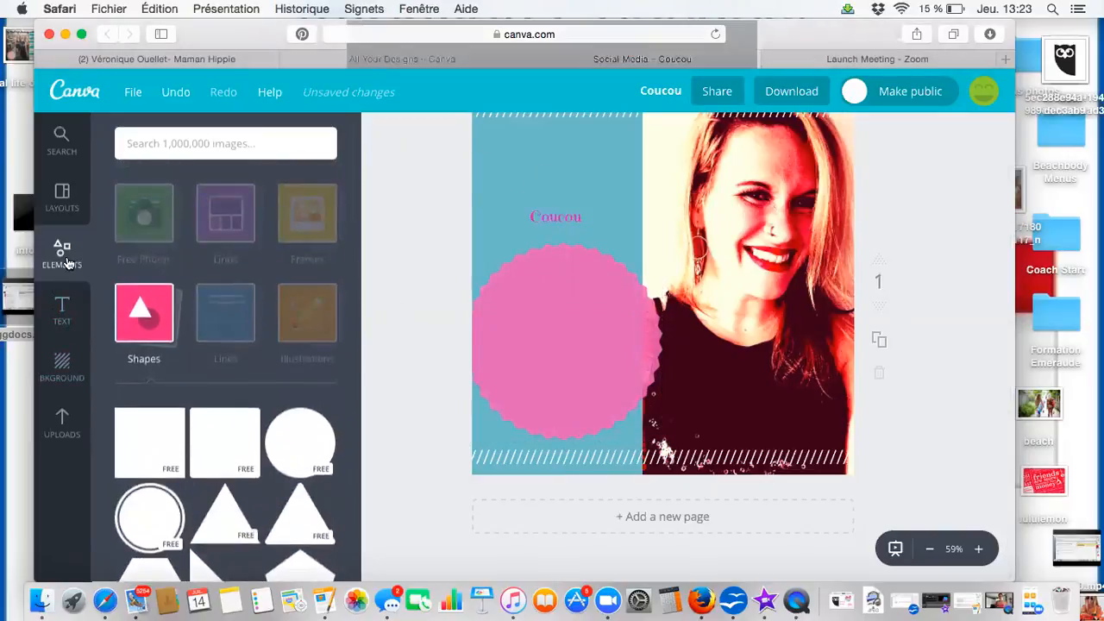
click(62, 306)
click(62, 252)
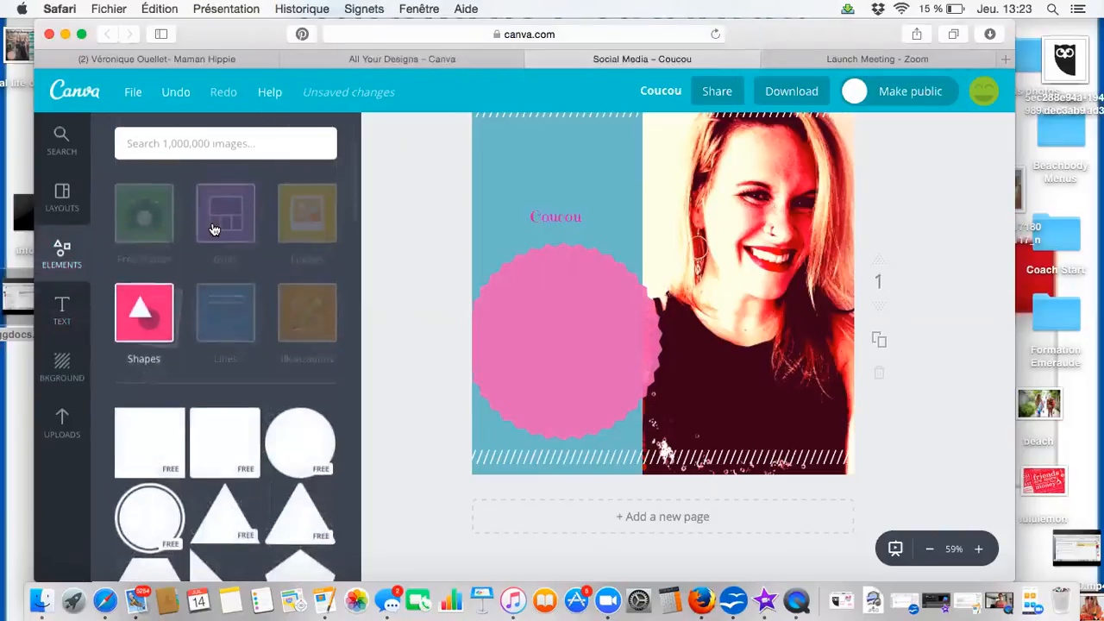
click(226, 220)
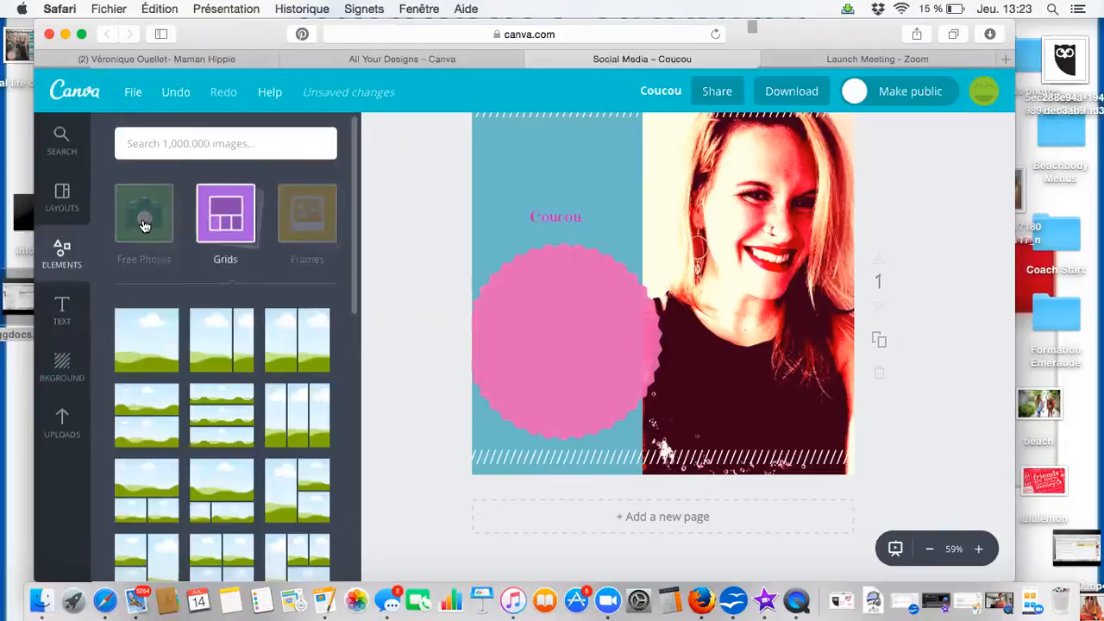
click(316, 239)
click(316, 240)
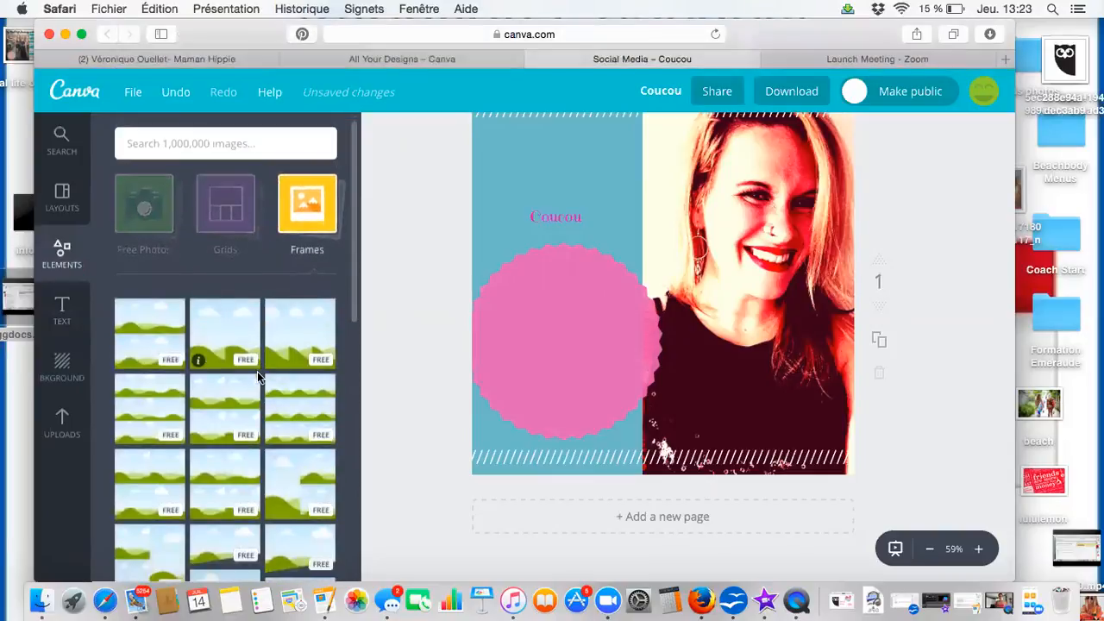
click(160, 213)
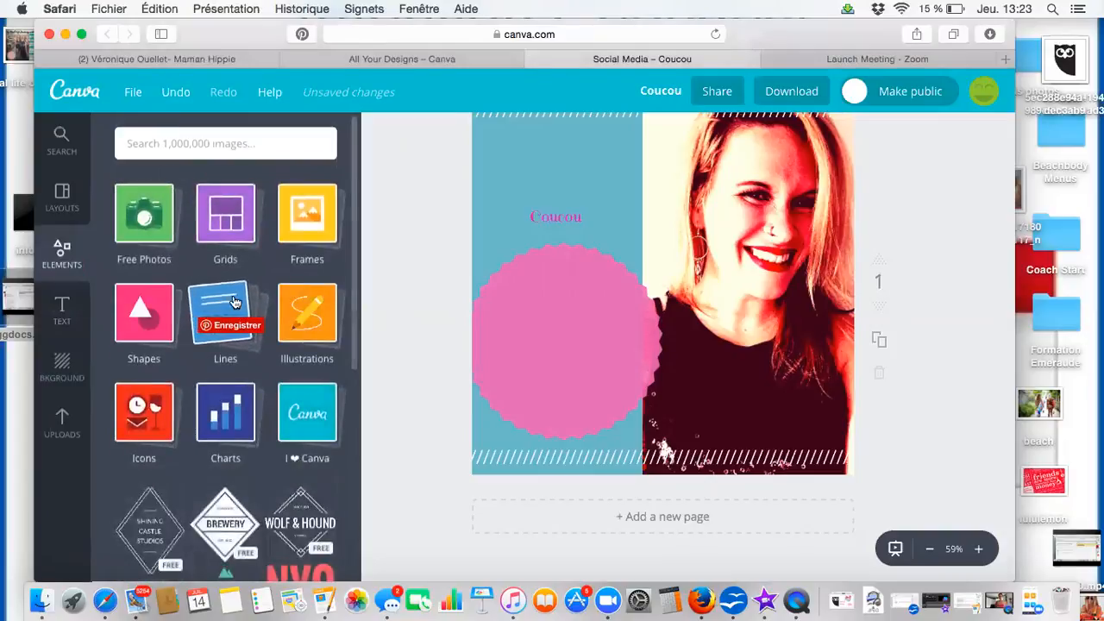
Add a thick black line, place it across the lower part of the design and extend it to the photo's right edge.
click(225, 310)
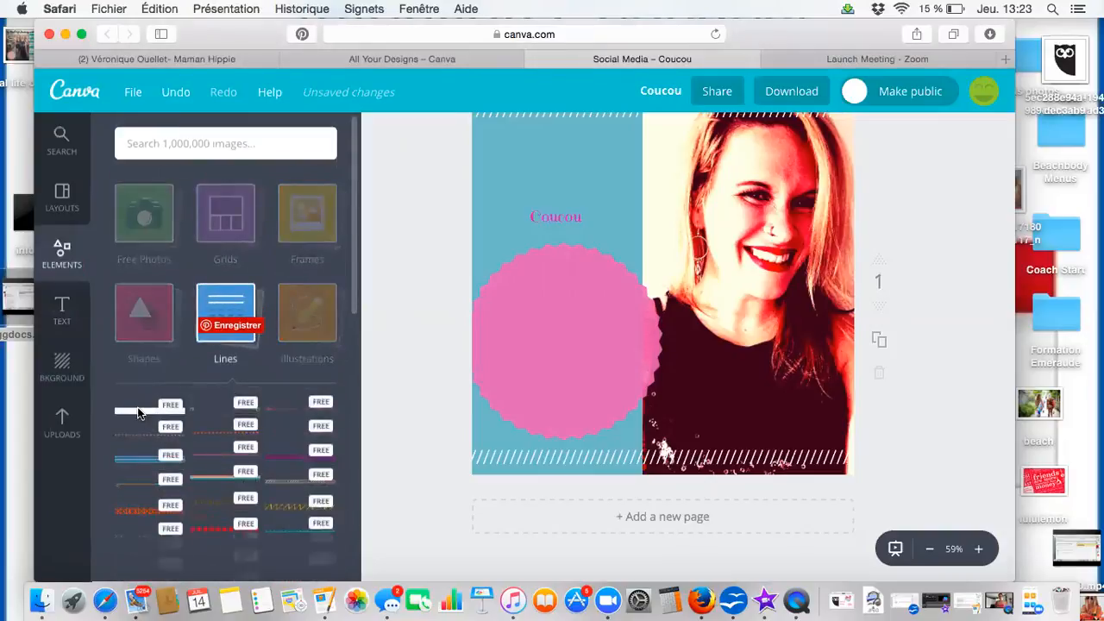
click(142, 410)
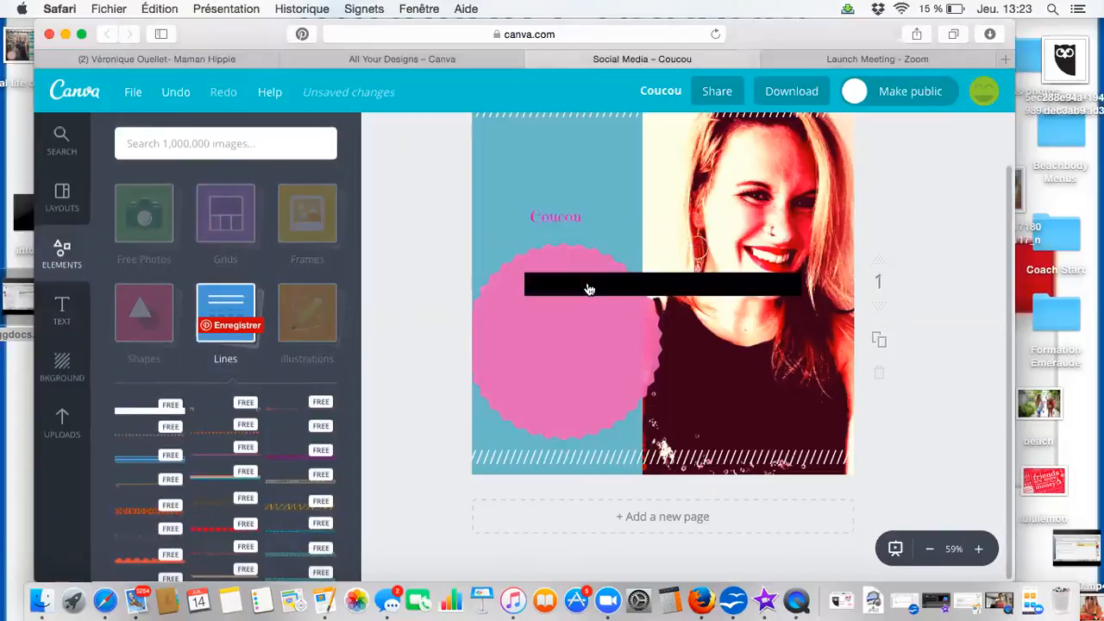
drag(792, 294, 774, 448)
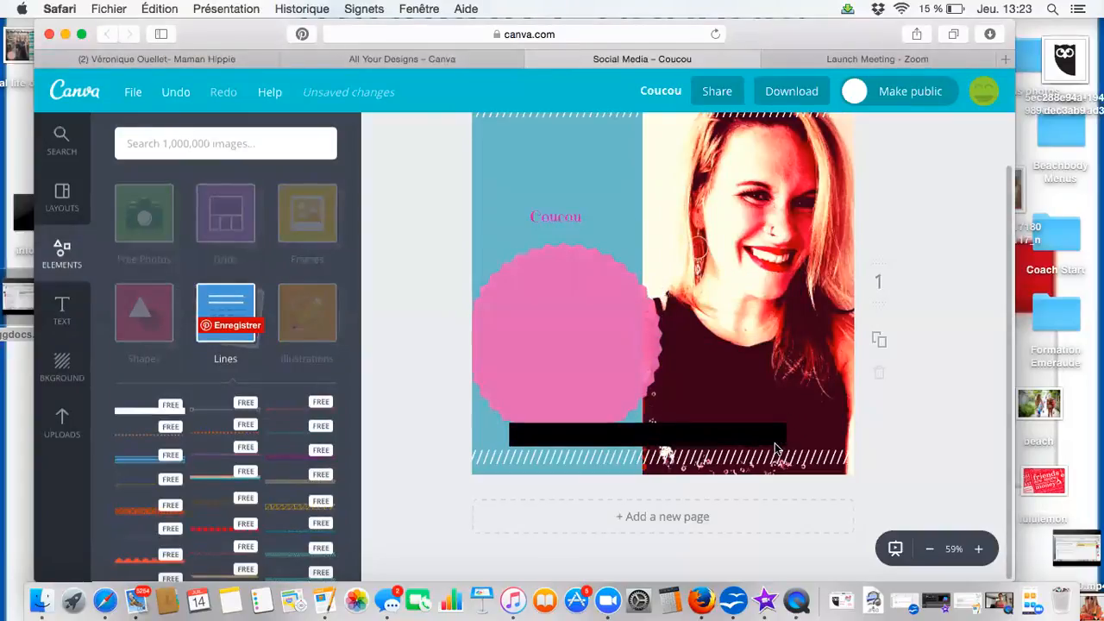
click(524, 432)
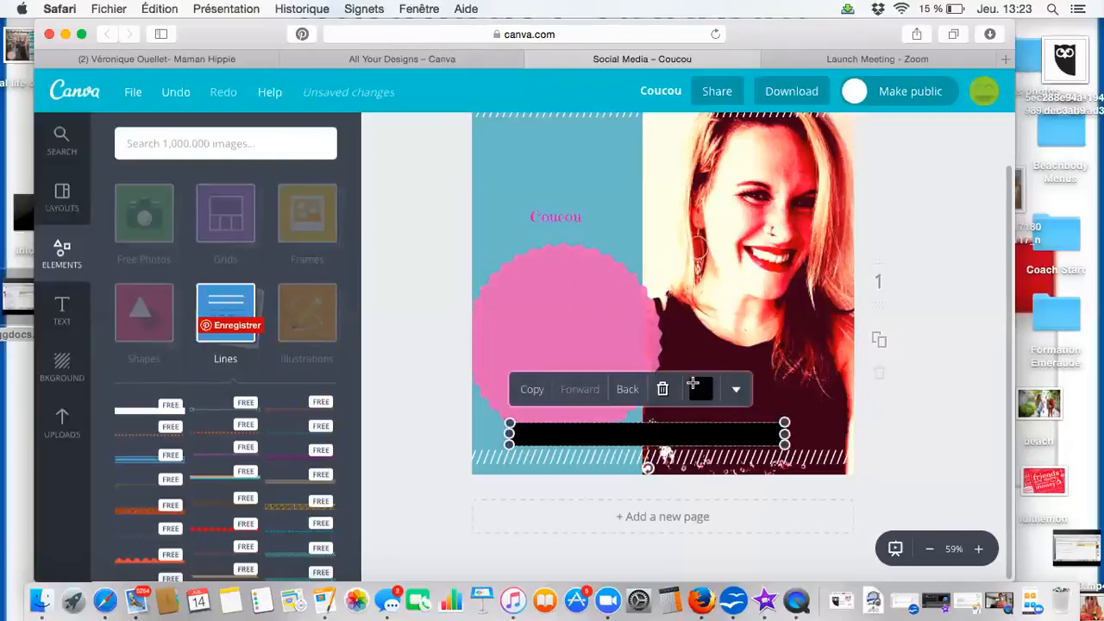
drag(784, 423, 858, 417)
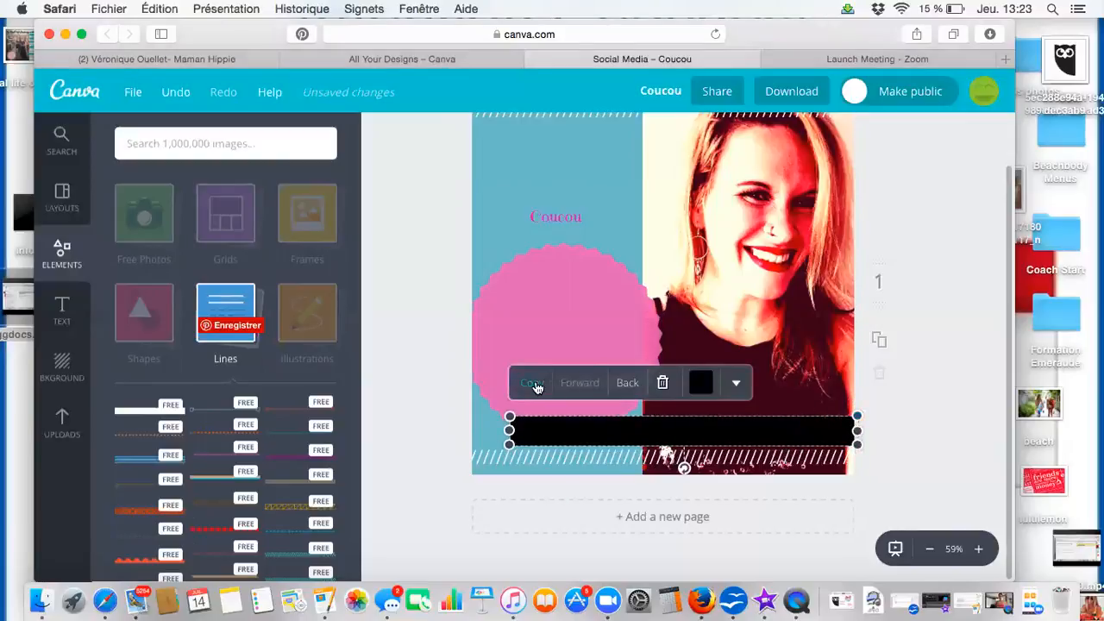
click(483, 409)
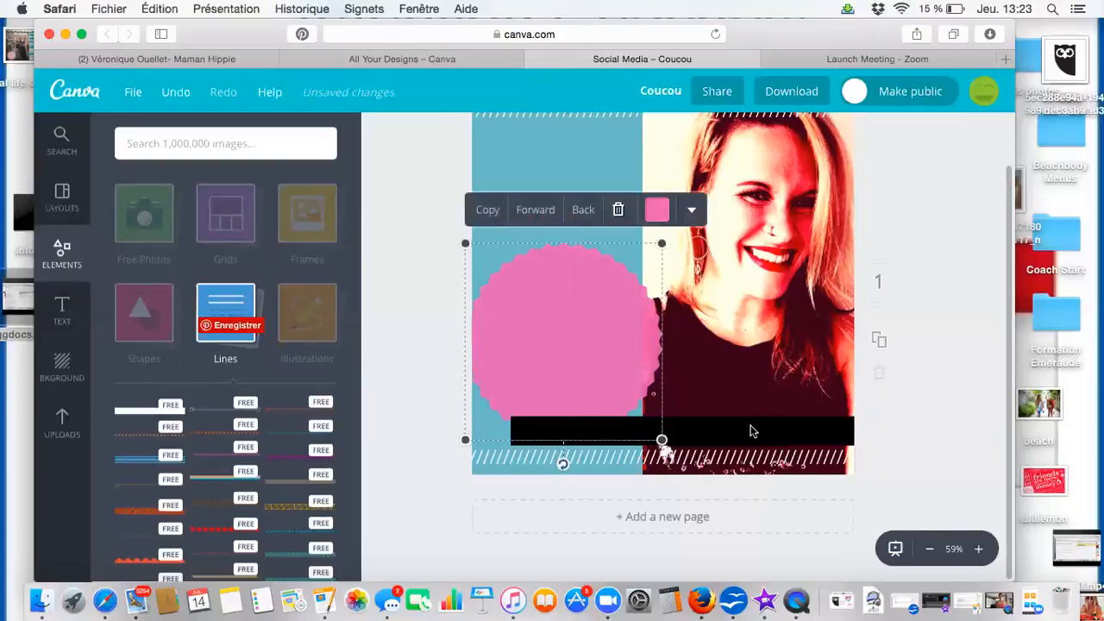
click(618, 156)
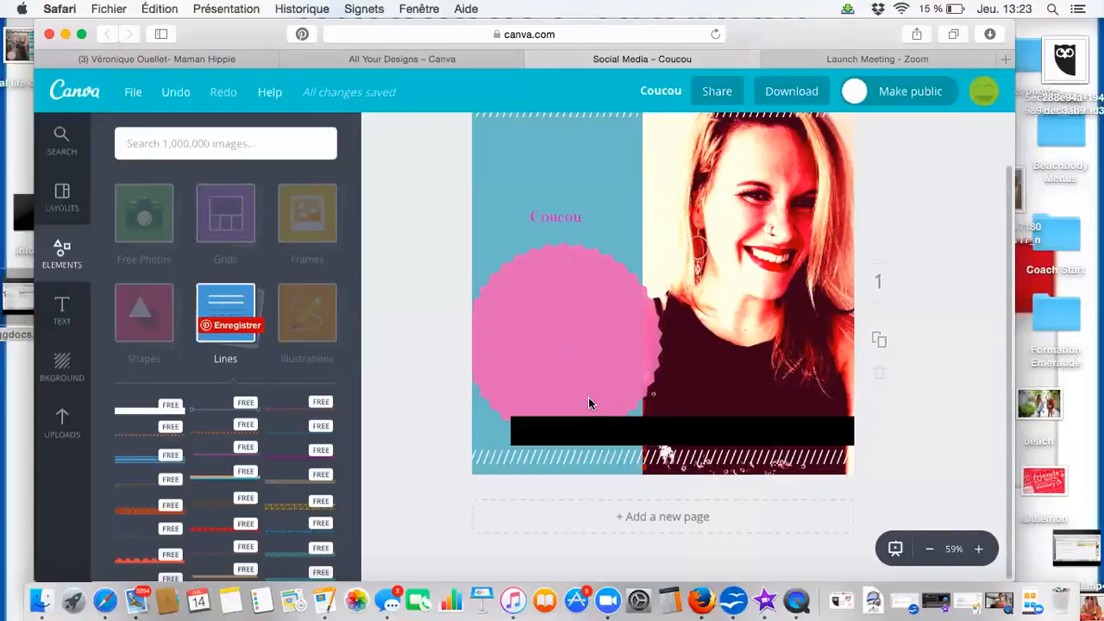
Examine the download formats, the available layouts and the design's file options.
click(787, 93)
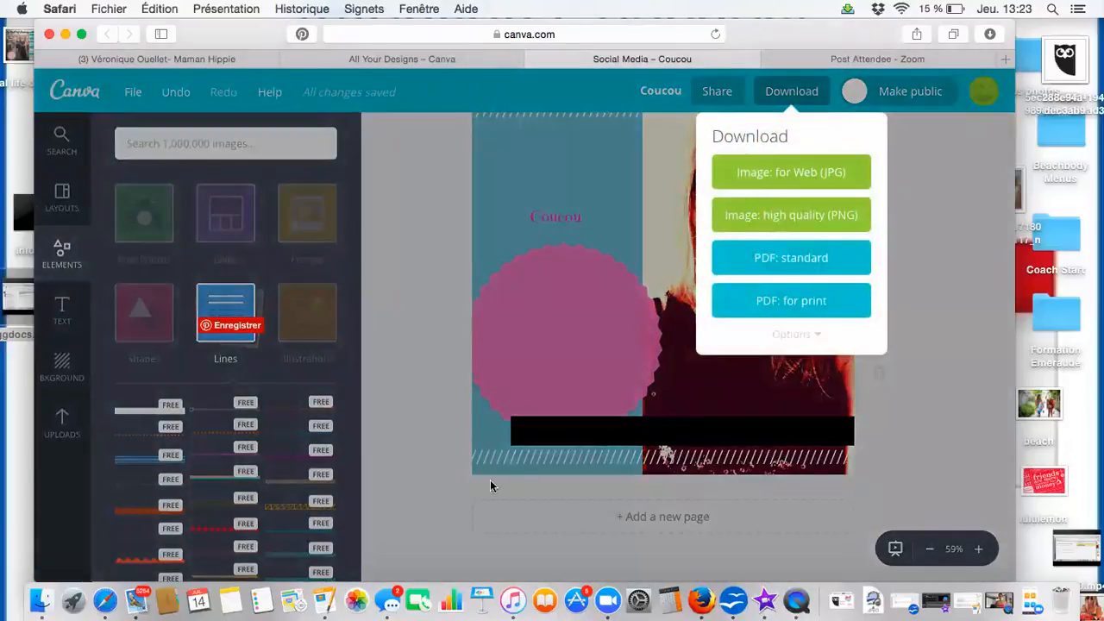
click(572, 154)
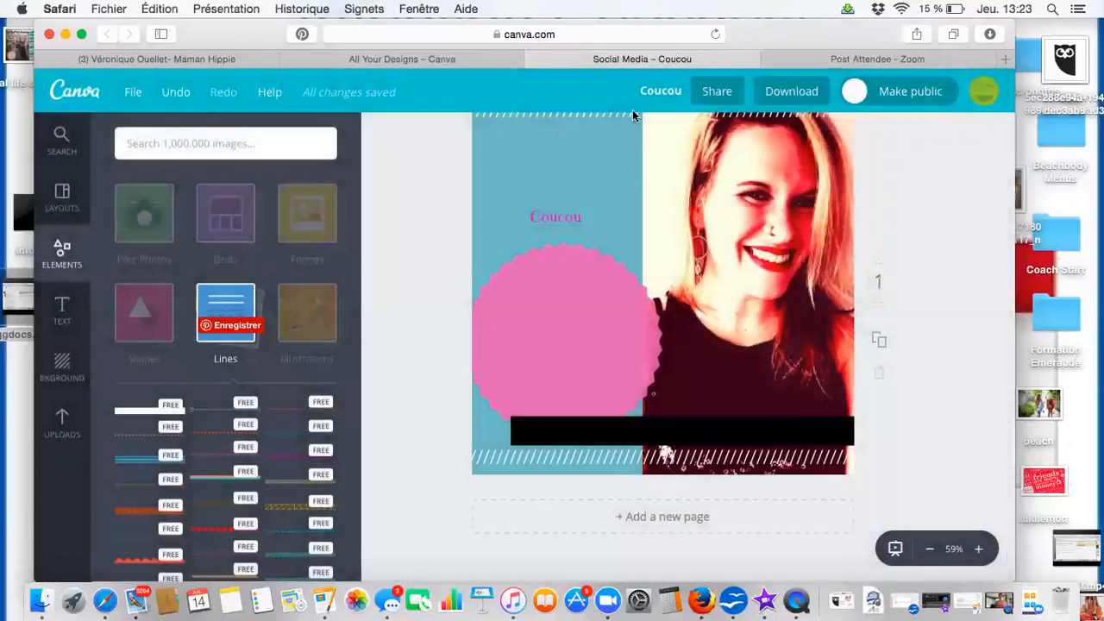
click(79, 204)
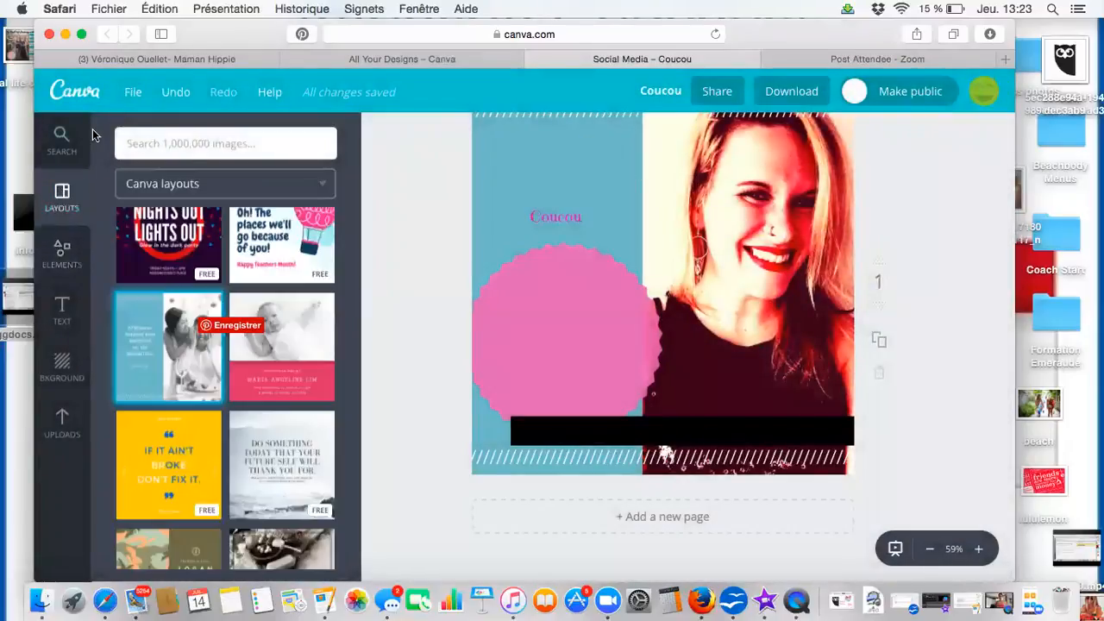
click(129, 93)
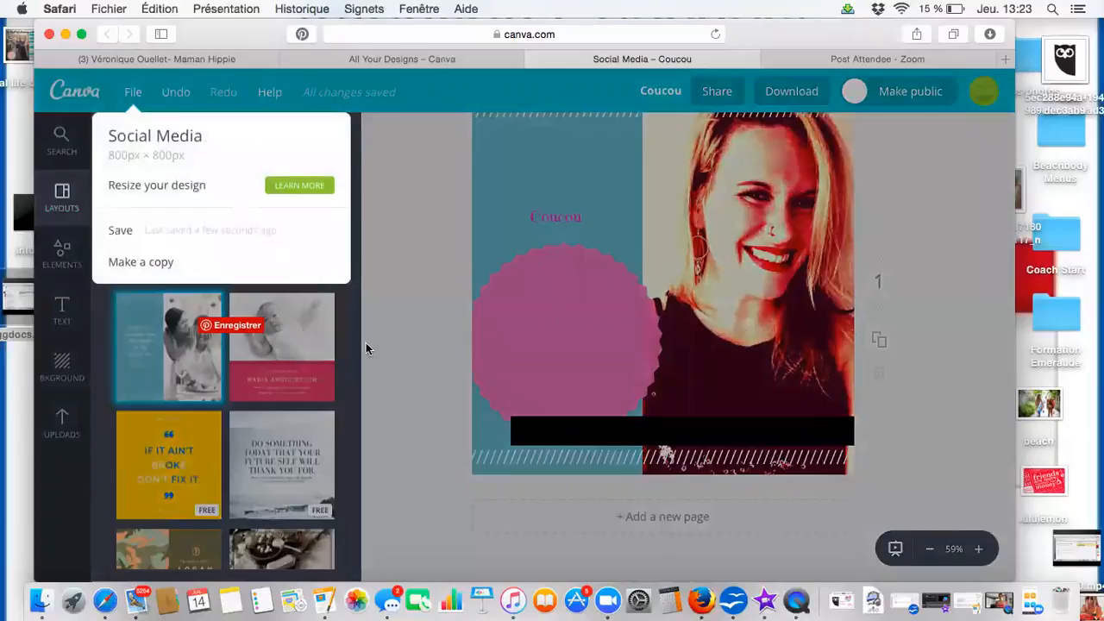
Start a new Facebook Cover design and fit the uploaded beach handstand photo to full height at the cover's left end.
click(61, 95)
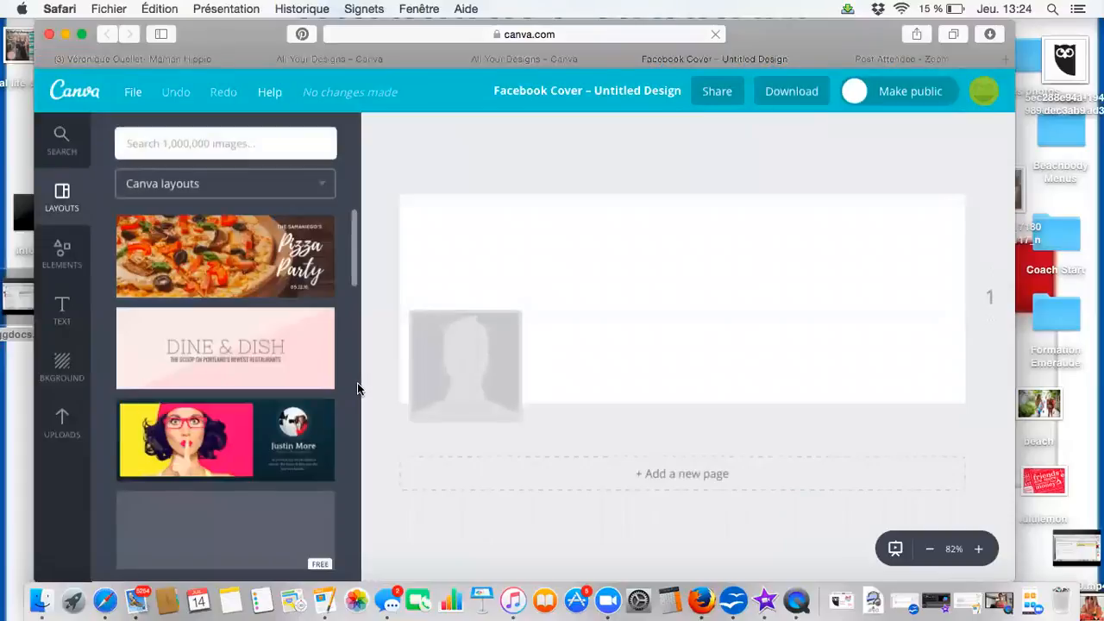
click(70, 433)
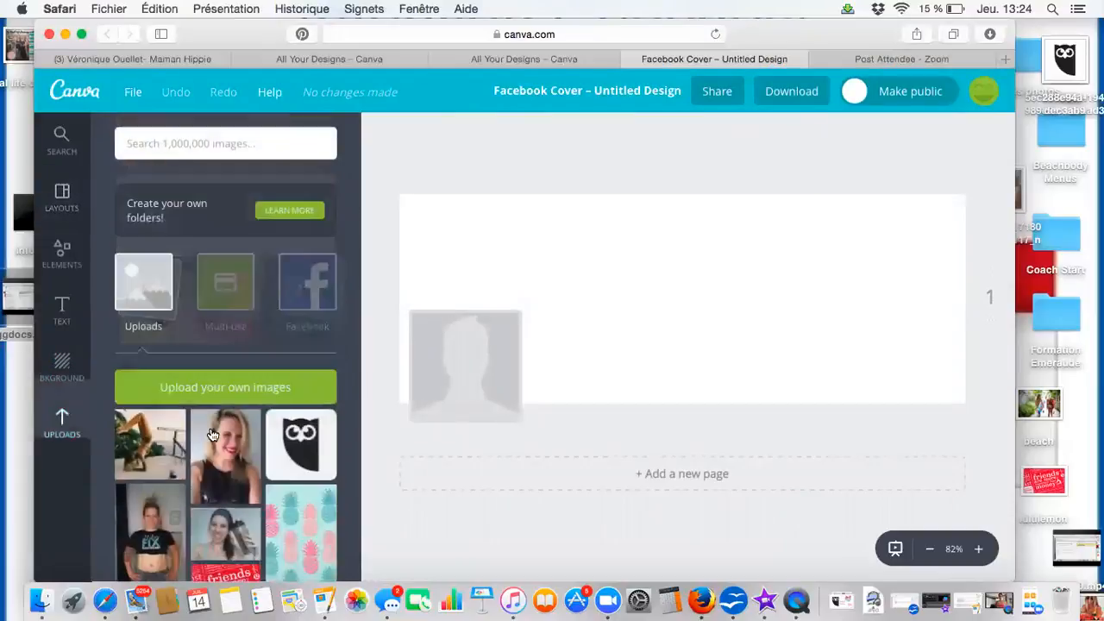
scroll(233, 363, down, 5)
drag(147, 191, 552, 302)
drag(609, 345, 540, 359)
drag(603, 399, 622, 416)
mouse_move(592, 364)
mouse_down()
mouse_move(575, 360)
mouse_move(587, 357)
mouse_up()
drag(621, 393, 629, 412)
mouse_move(591, 365)
mouse_down()
mouse_move(627, 367)
mouse_move(589, 362)
mouse_up()
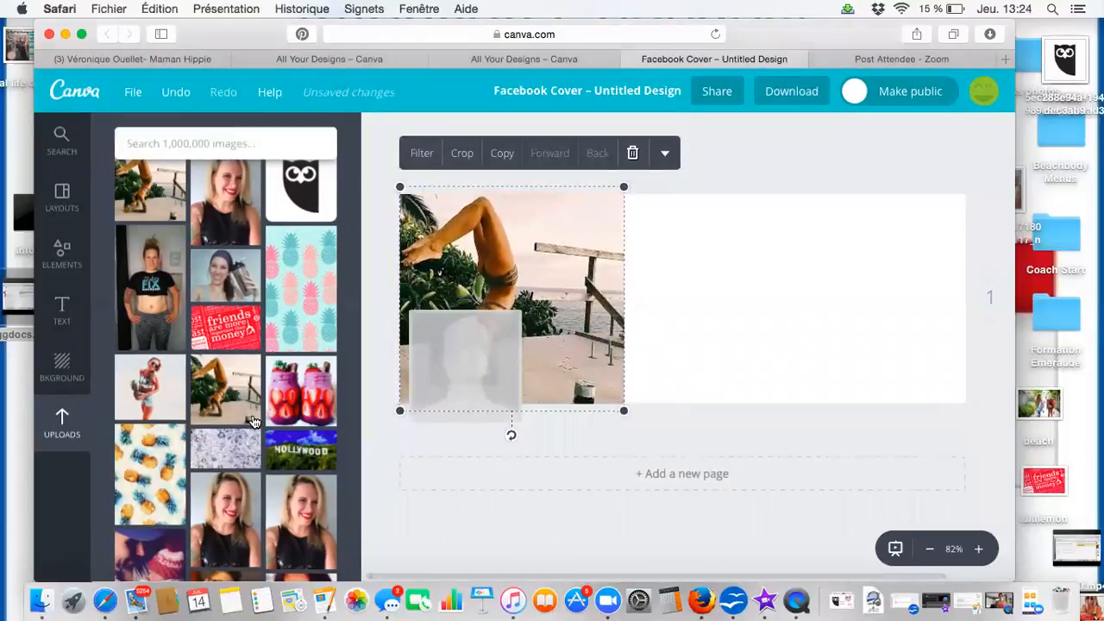
Add the uploaded photo of the woman holding a pineapple at full height beside the handstand photo.
drag(146, 407, 723, 343)
drag(848, 400, 858, 410)
drag(796, 349, 792, 349)
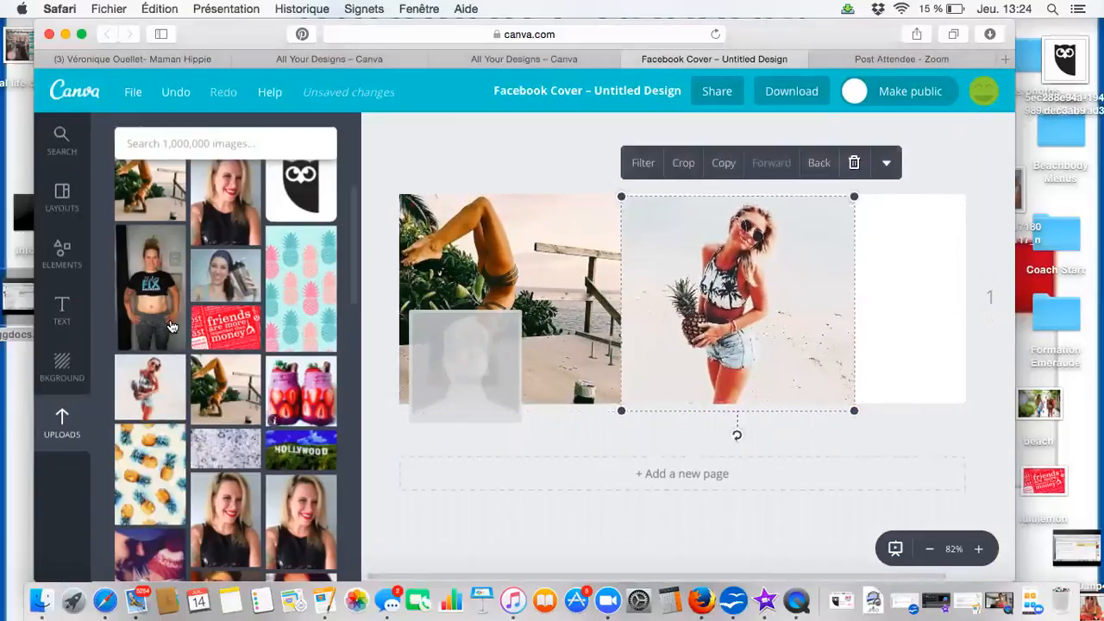
Add the uploaded portrait photo at the cover's right end and adjust the middle and right photos so all three fill the cover.
drag(233, 216, 939, 316)
drag(848, 392, 834, 410)
drag(793, 349, 783, 350)
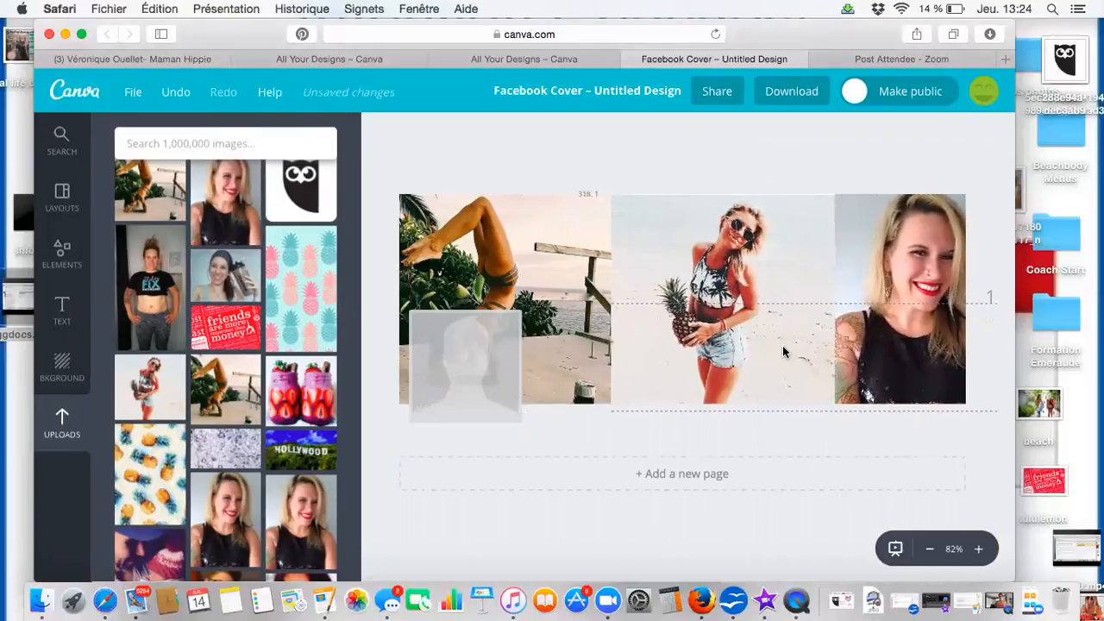
drag(944, 337, 928, 336)
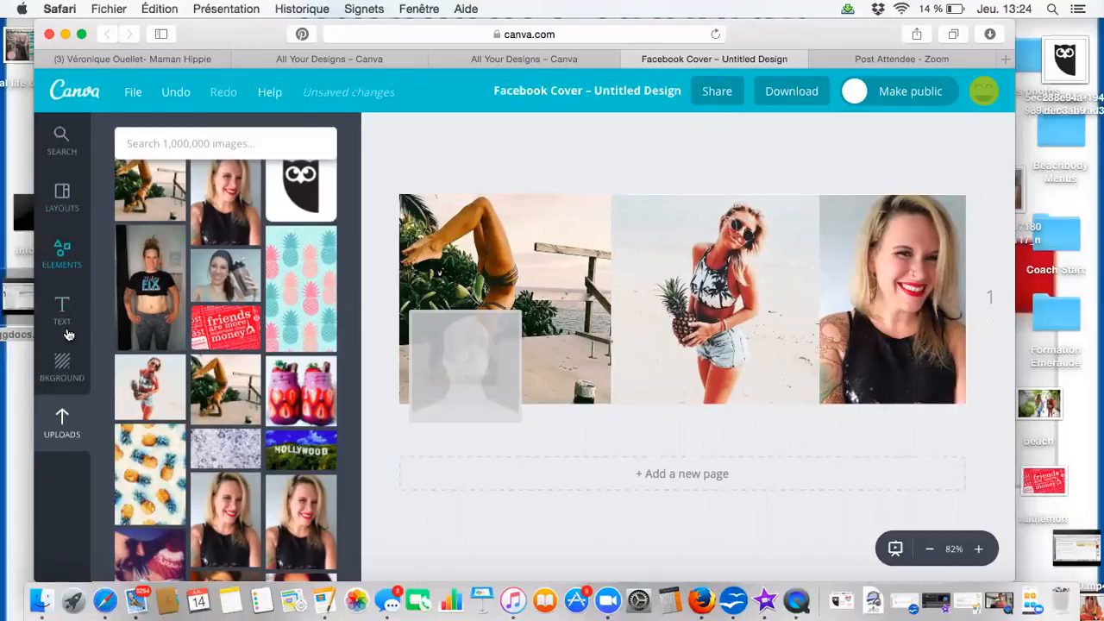
Examine the ready-made layouts available for the Facebook cover.
click(61, 187)
scroll(202, 381, down, 10)
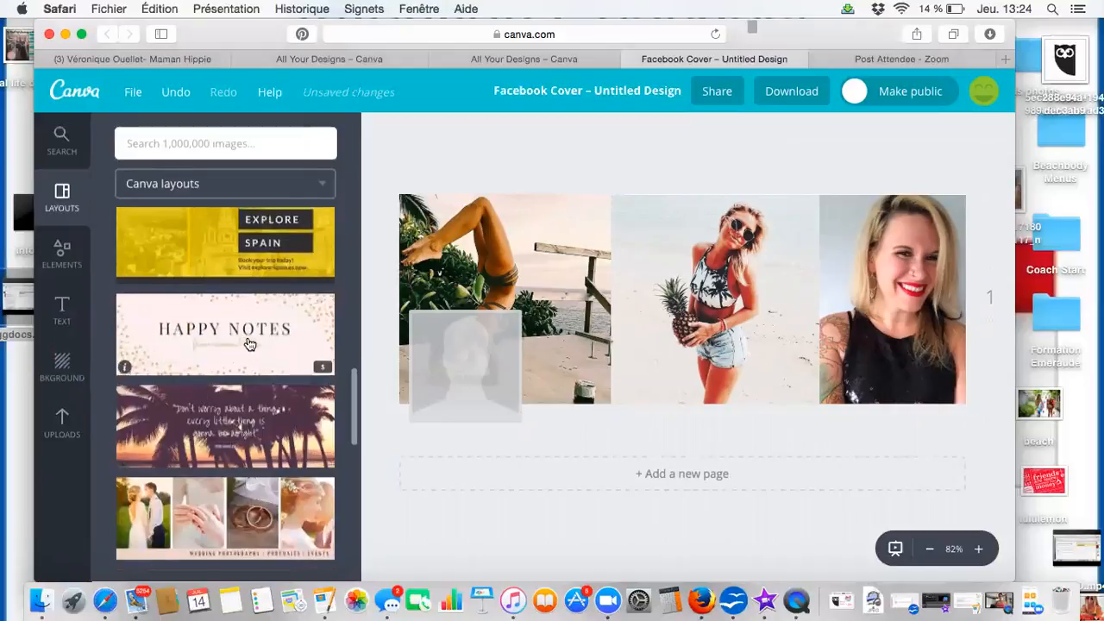
scroll(233, 392, down, 5)
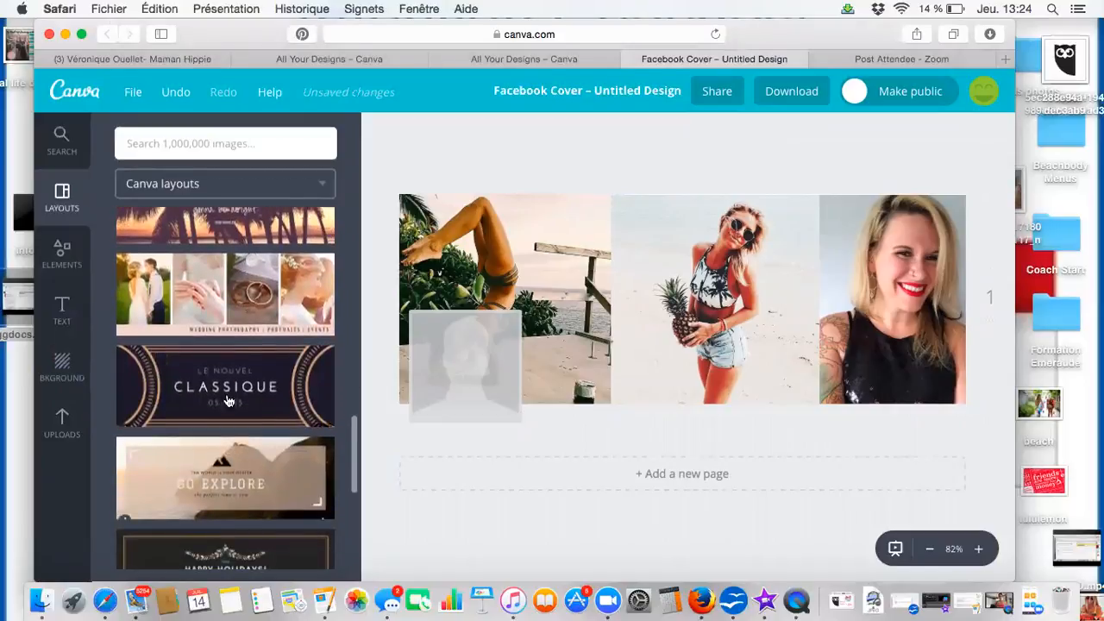
scroll(250, 401, up, 15)
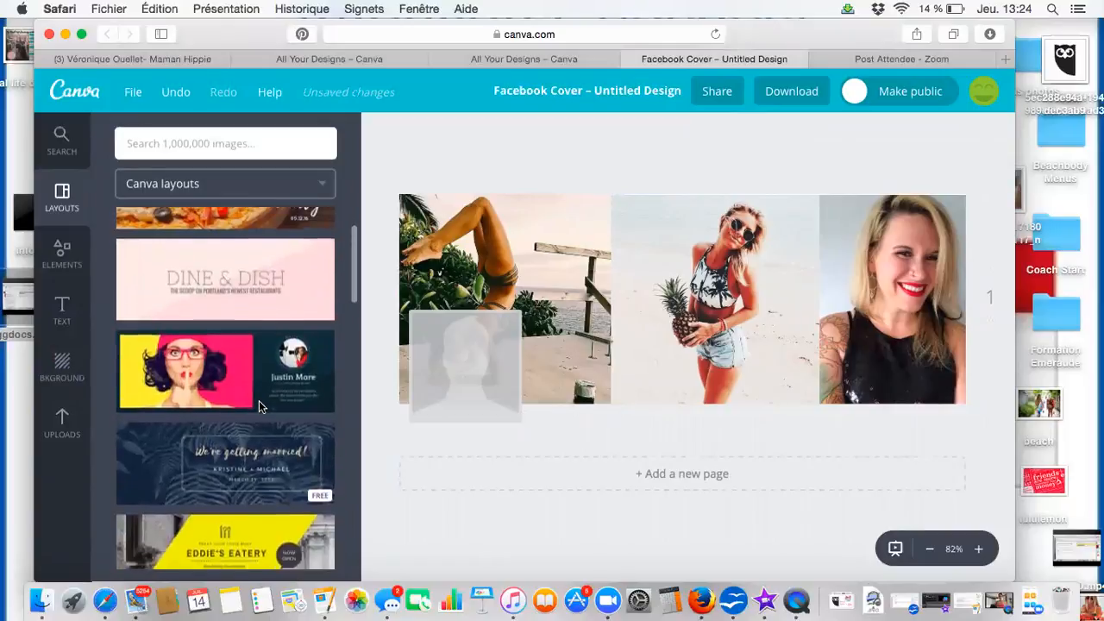
scroll(258, 400, up, 2)
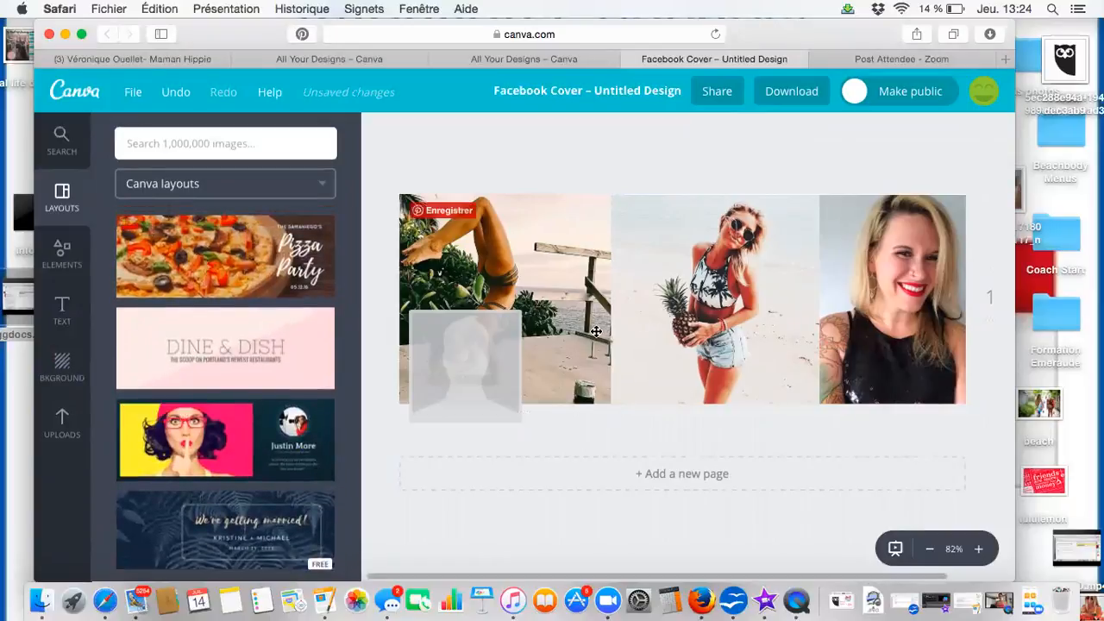
Enlarge the pineapple photo slightly towards the handstand photo and apply the Cali filter to the handstand photo.
click(665, 316)
drag(609, 197, 605, 190)
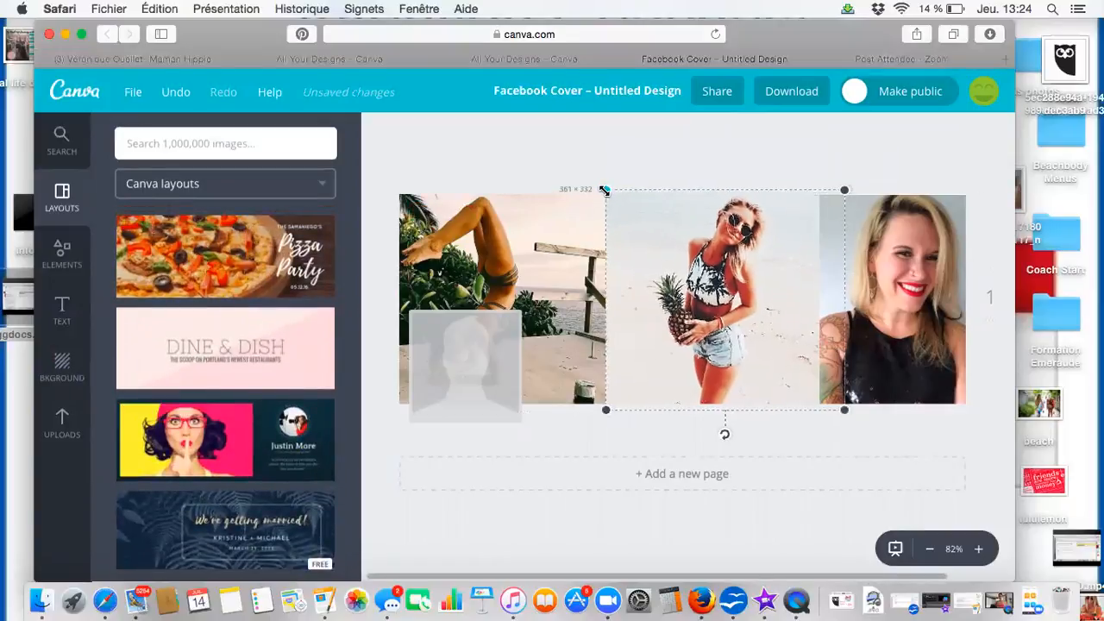
click(541, 237)
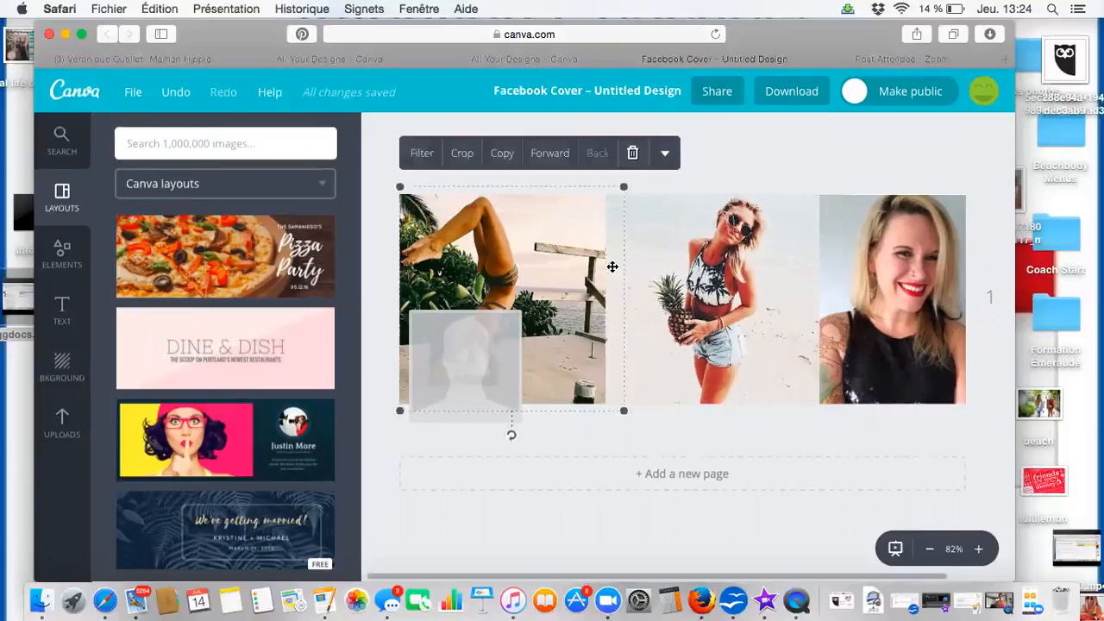
click(422, 154)
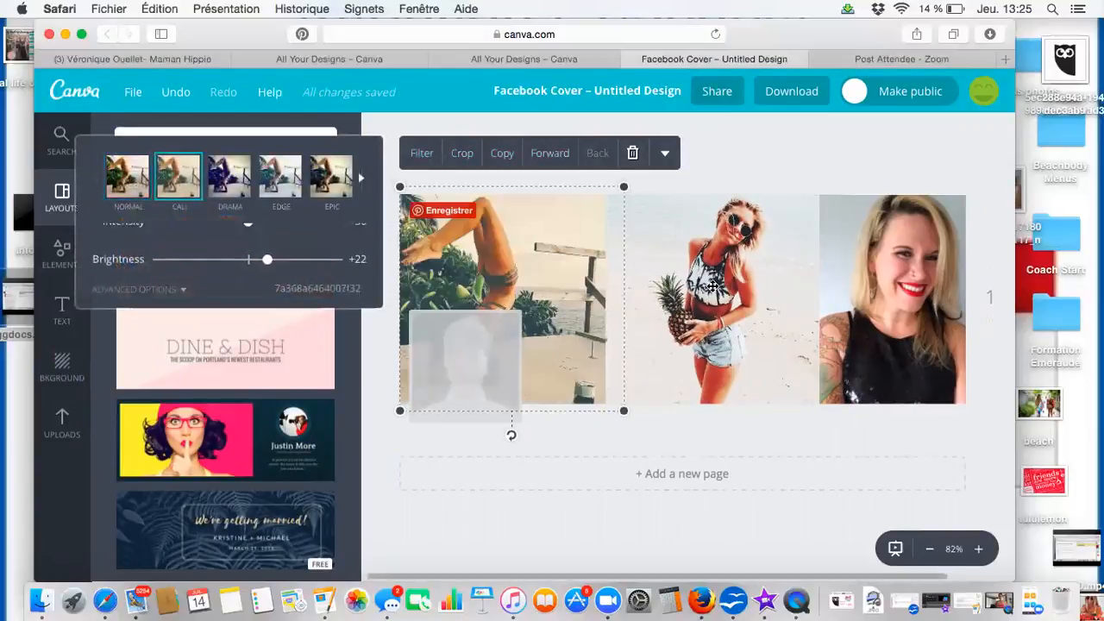
Apply the Cali filter to the pineapple photo and to the portrait photo.
click(662, 276)
click(628, 156)
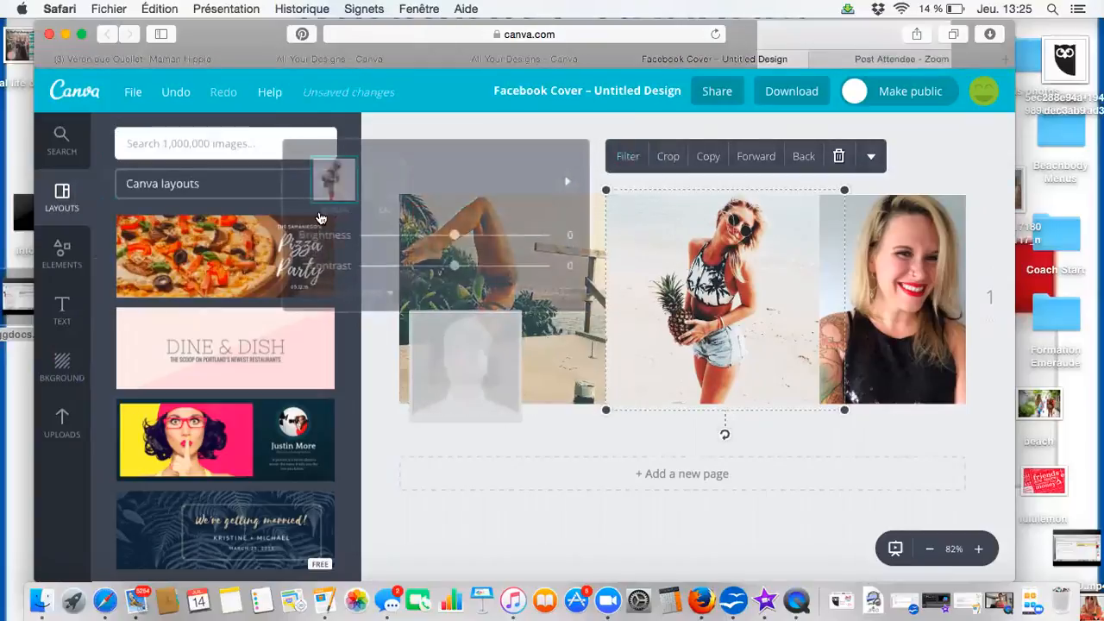
click(385, 180)
click(940, 310)
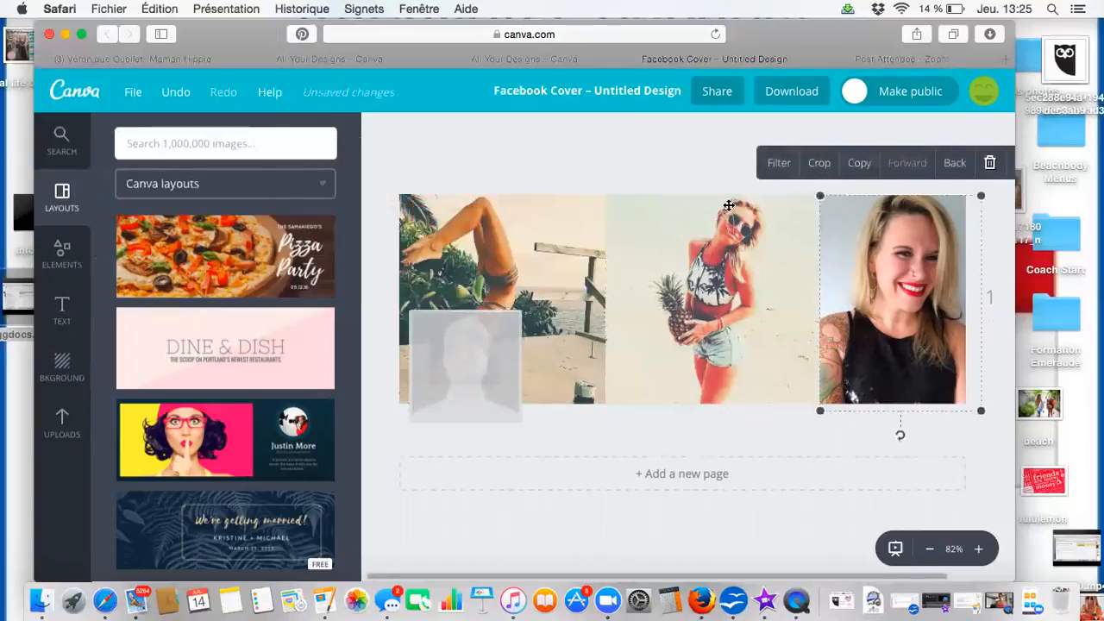
click(774, 162)
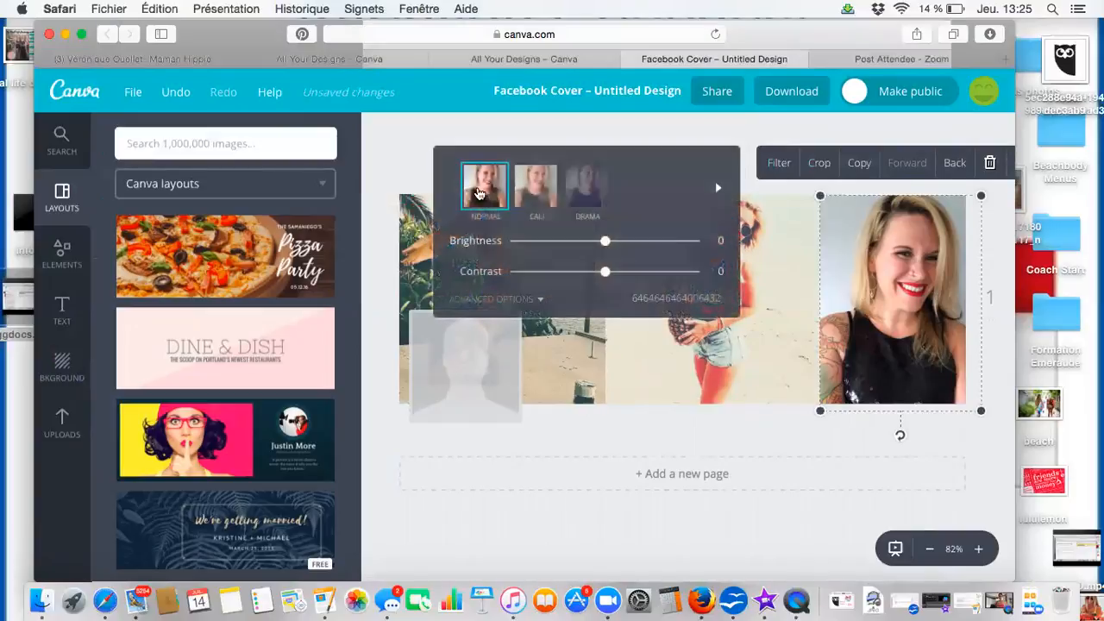
click(784, 335)
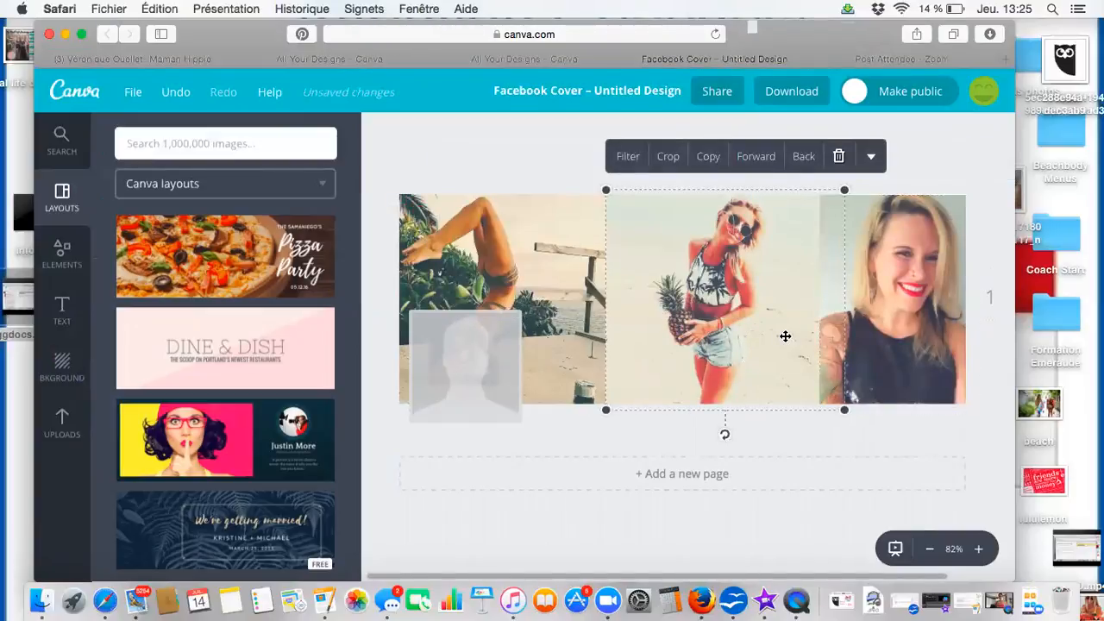
Add the thick solid line from the line elements and place it across the lower part of the cover, beside the profile picture placeholder.
click(60, 258)
click(240, 354)
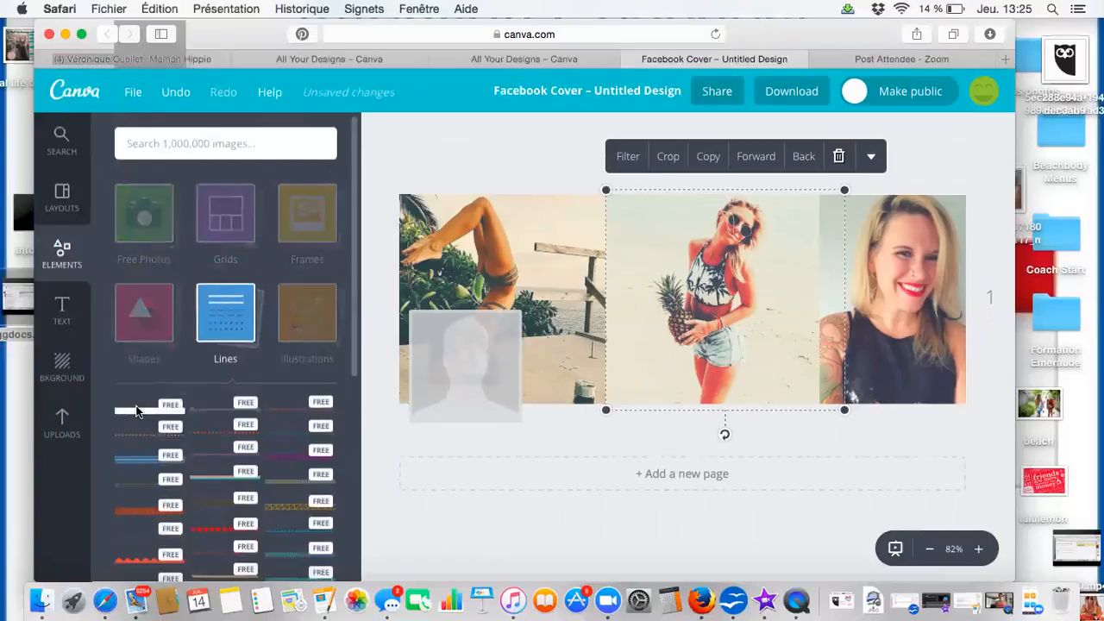
click(131, 410)
drag(626, 296, 634, 364)
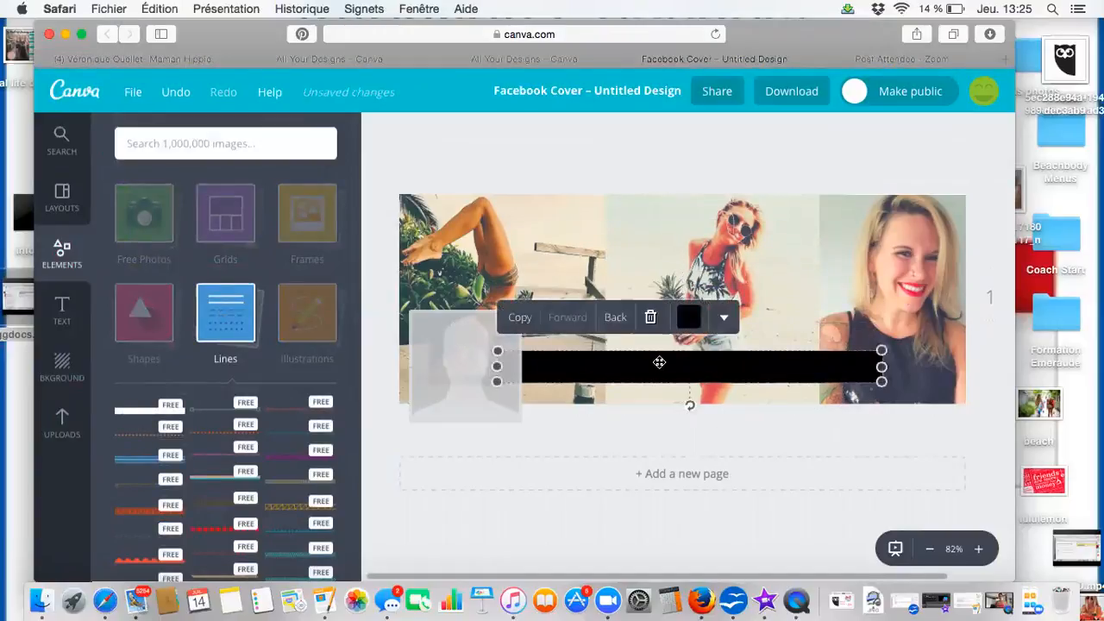
Colour the thick line pink and set its transparency to about half.
click(689, 319)
click(746, 489)
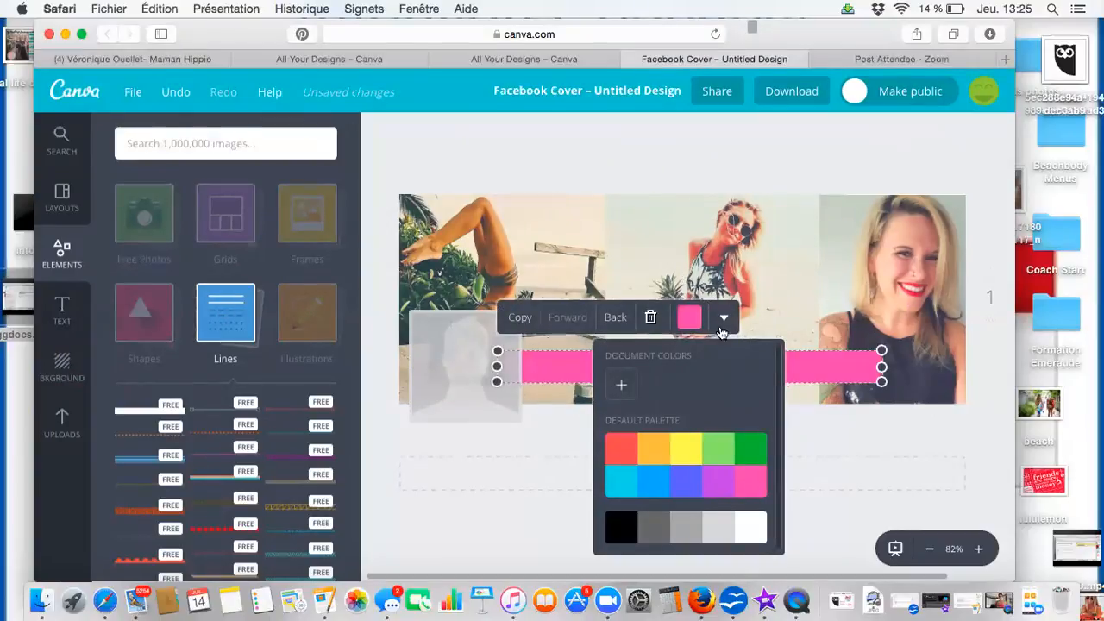
click(724, 320)
click(715, 375)
drag(791, 354, 757, 358)
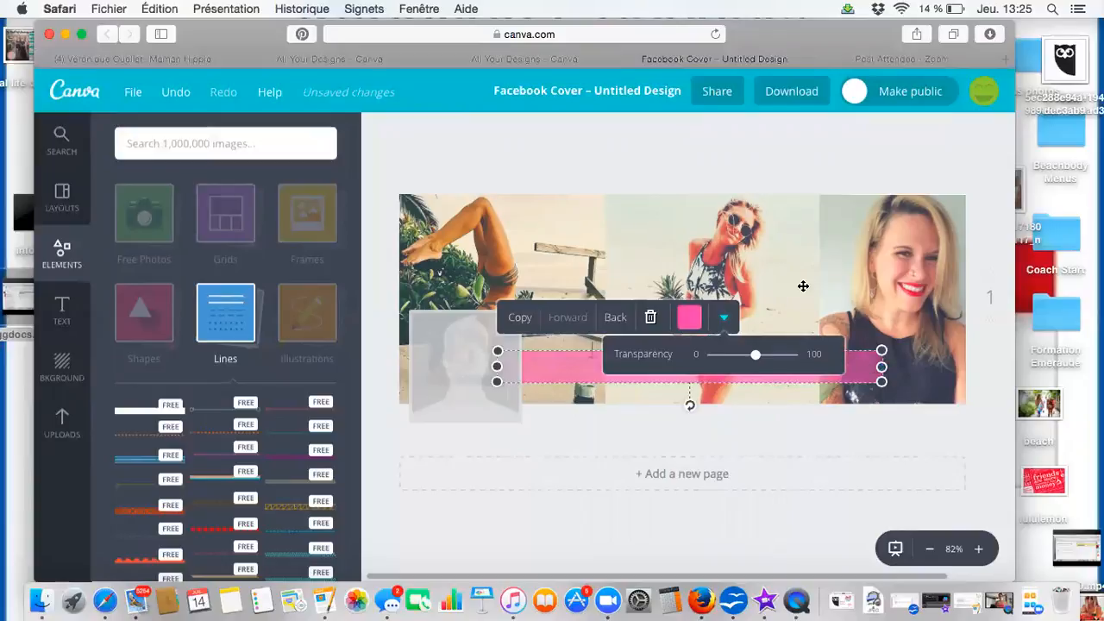
Add a heading centred on the pink line and replace its text with the owner's first name.
click(62, 310)
drag(245, 225, 682, 368)
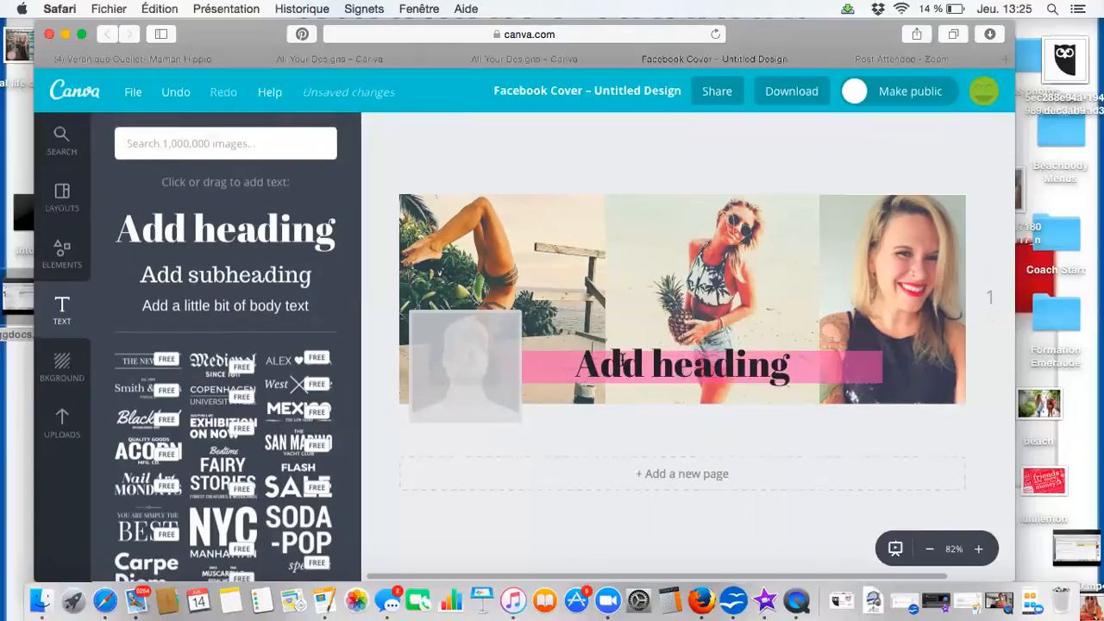
click(738, 337)
double_click(601, 369)
text(Veronique)
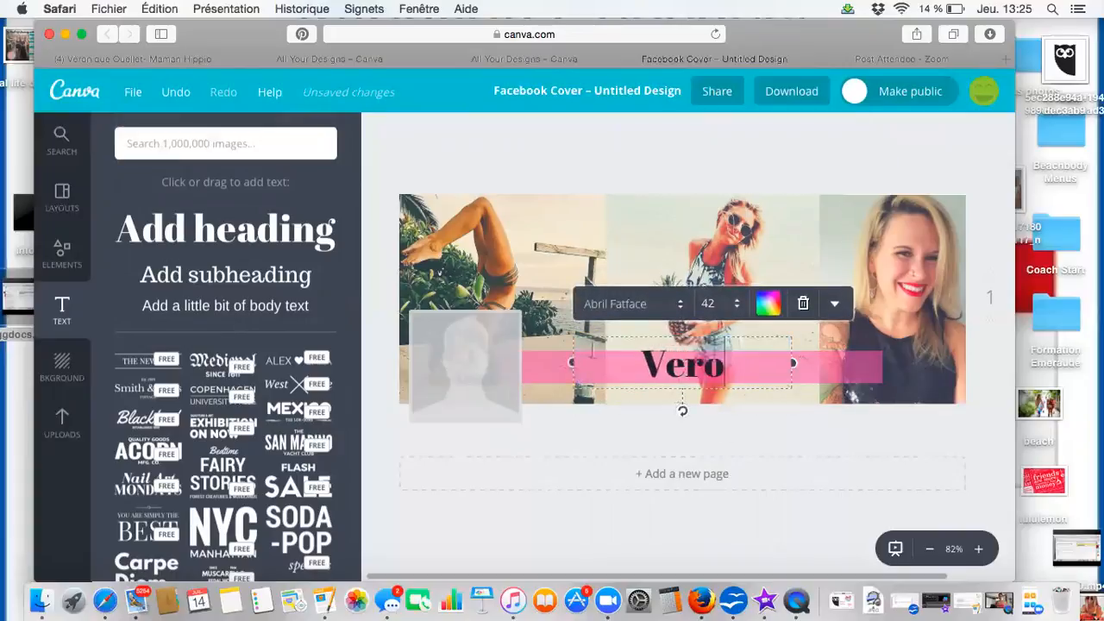
Set the heading's font to Berkshire Swash and its colour to white.
click(677, 304)
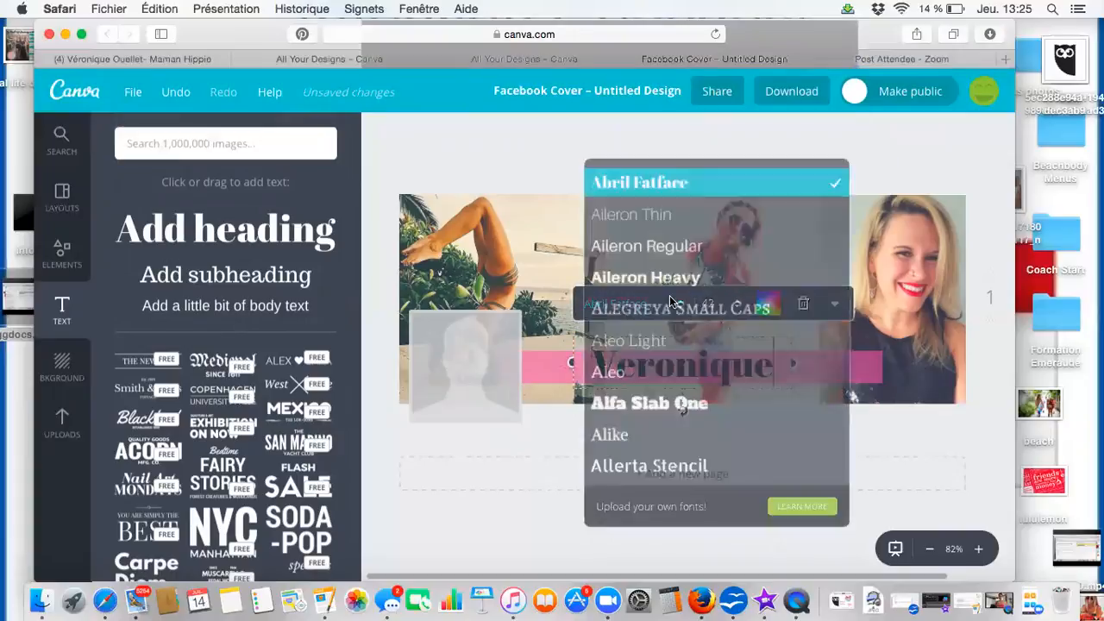
scroll(660, 444, down, 3)
scroll(659, 442, down, 3)
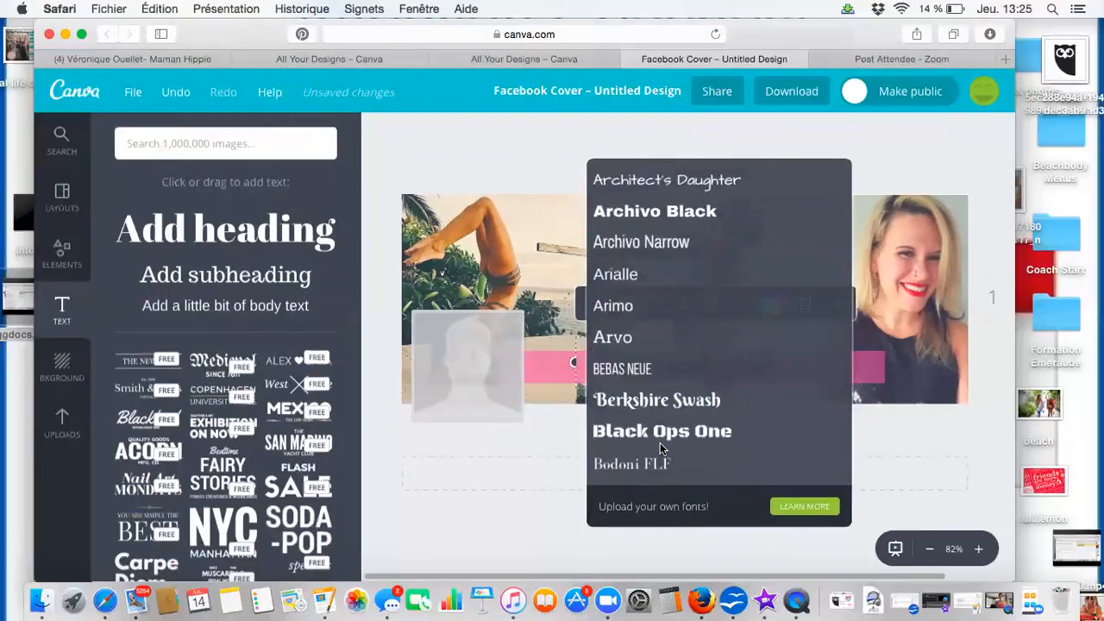
click(638, 408)
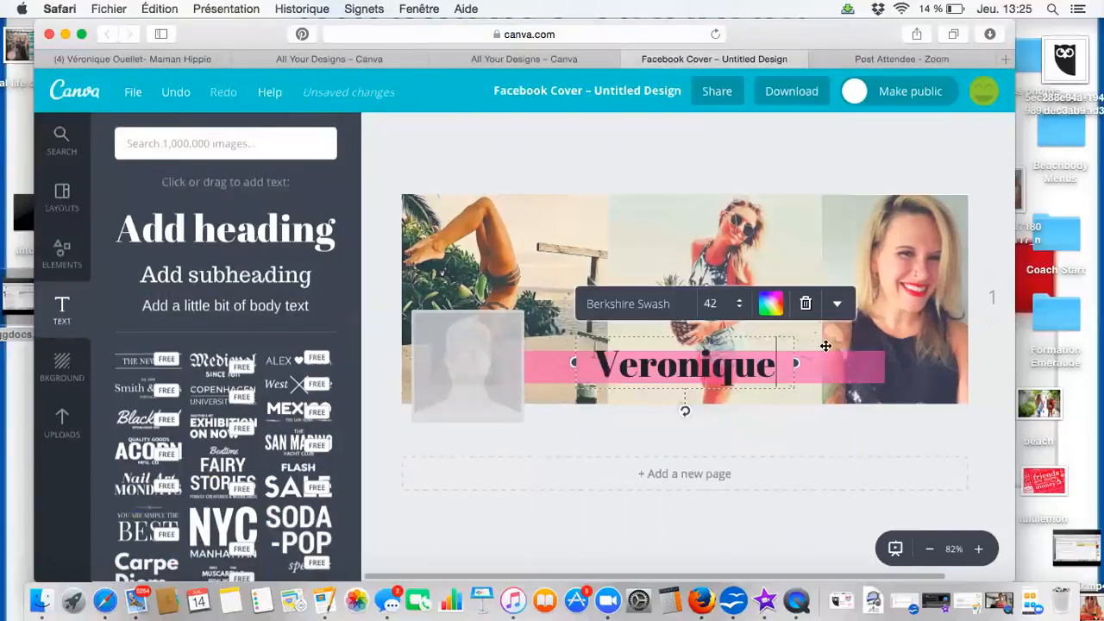
click(772, 306)
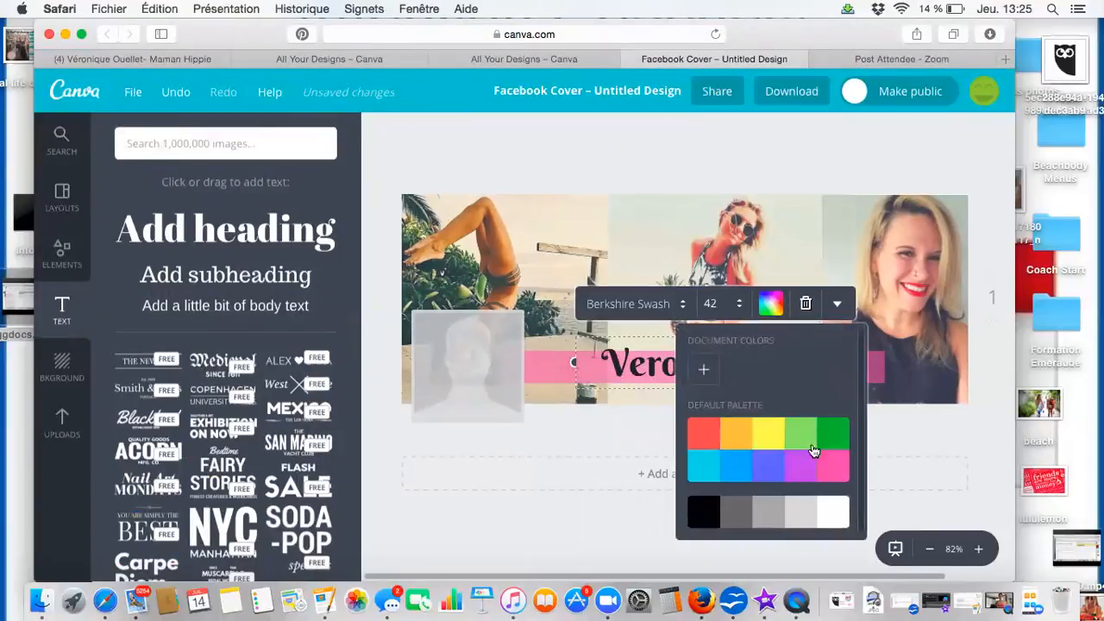
click(831, 514)
click(818, 236)
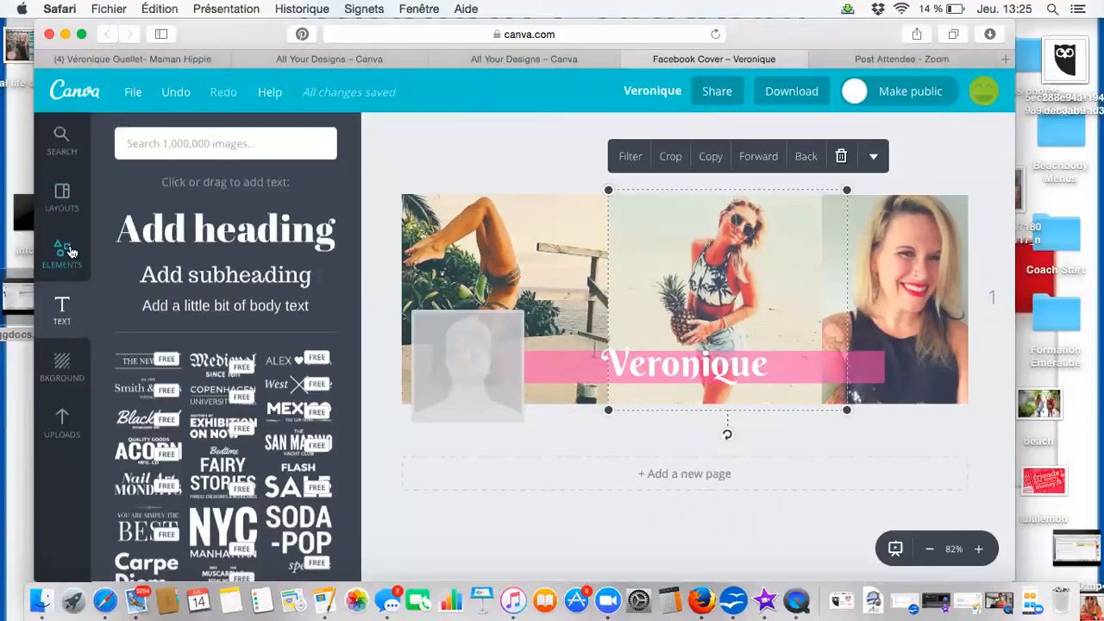
Search the image library for "pinneaple".
click(60, 138)
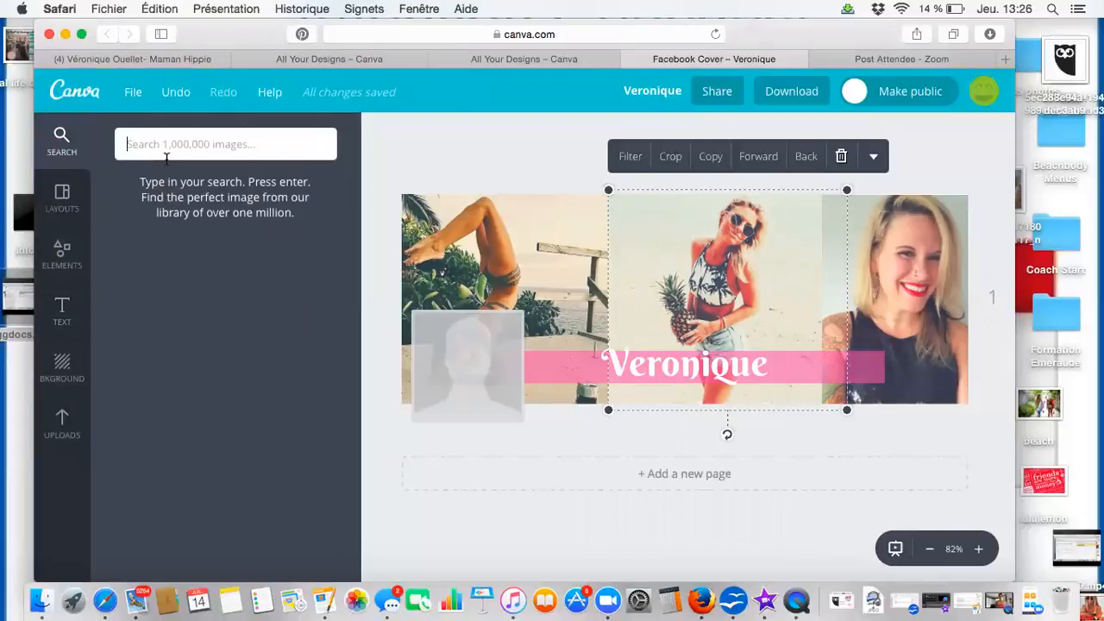
text(pl)
text(nneaple)
key(Return)
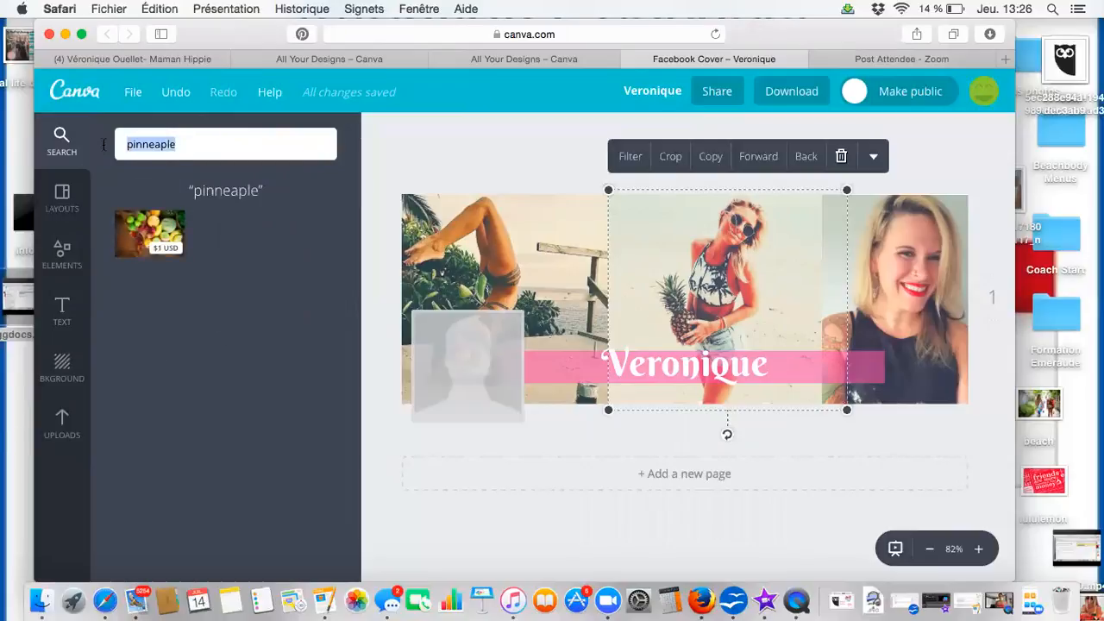
Search the image library for "apple" and examine the free and paid images.
text(ap)
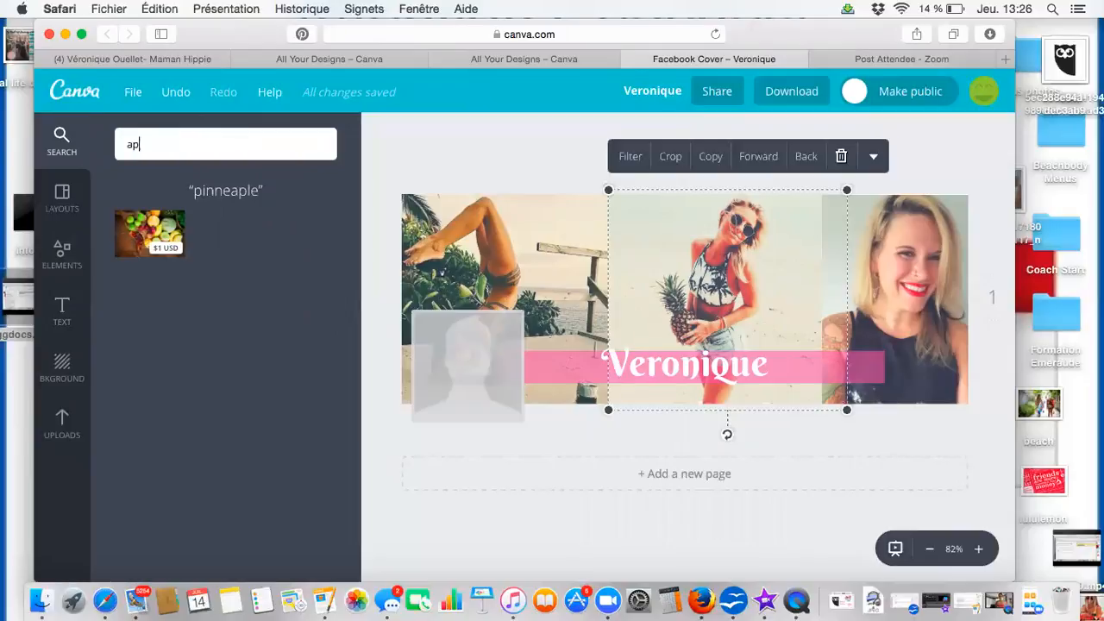
text(ple)
key(Return)
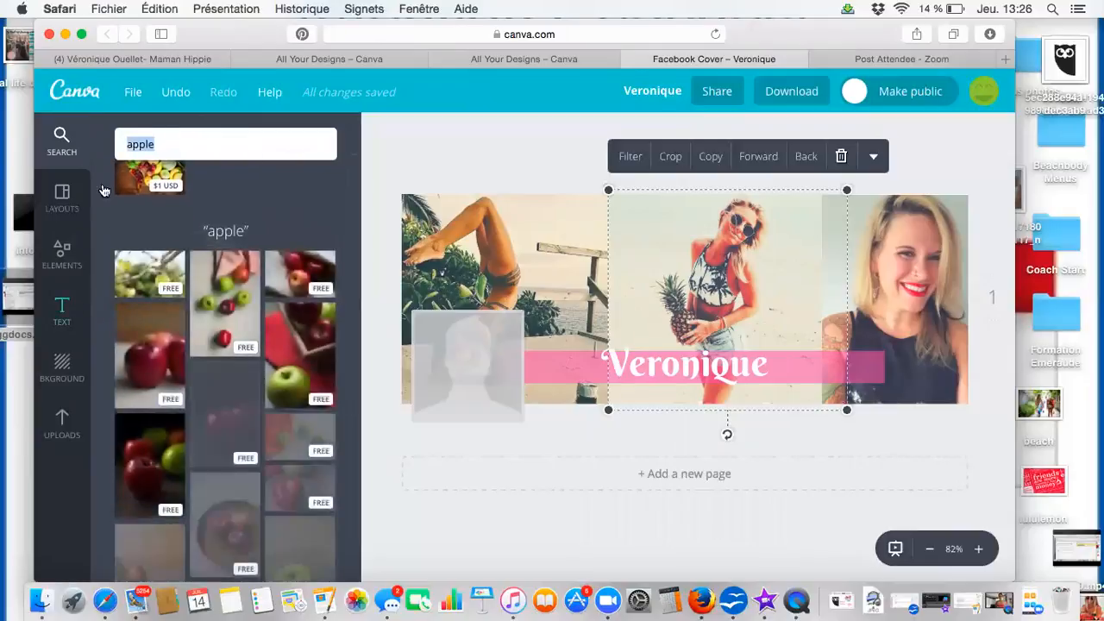
scroll(250, 372, down, 3)
scroll(250, 373, down, 5)
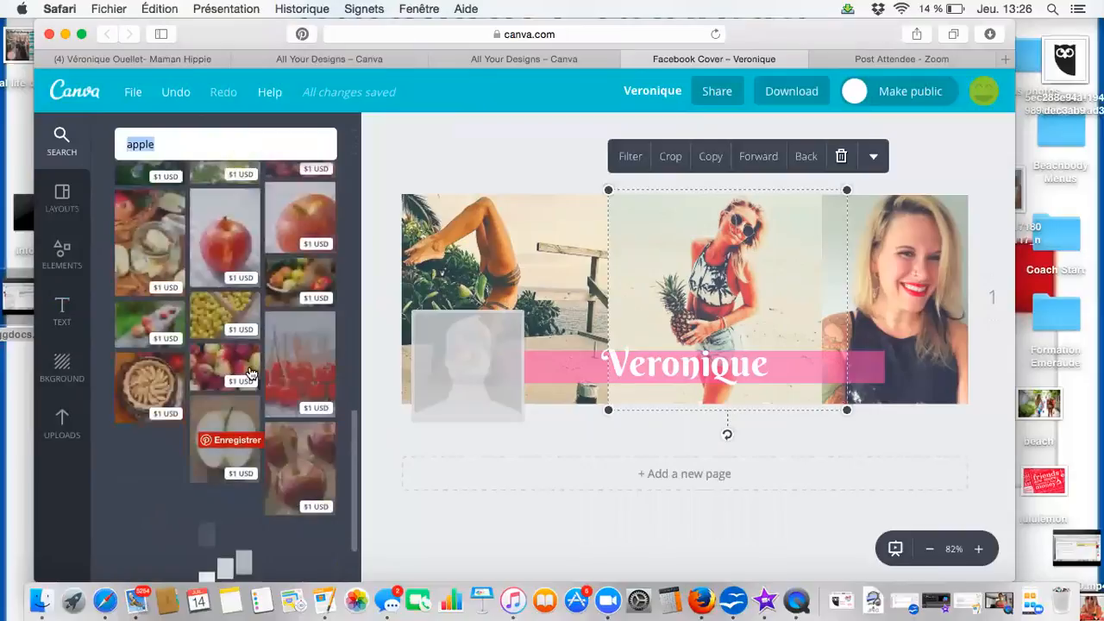
scroll(250, 372, up, 10)
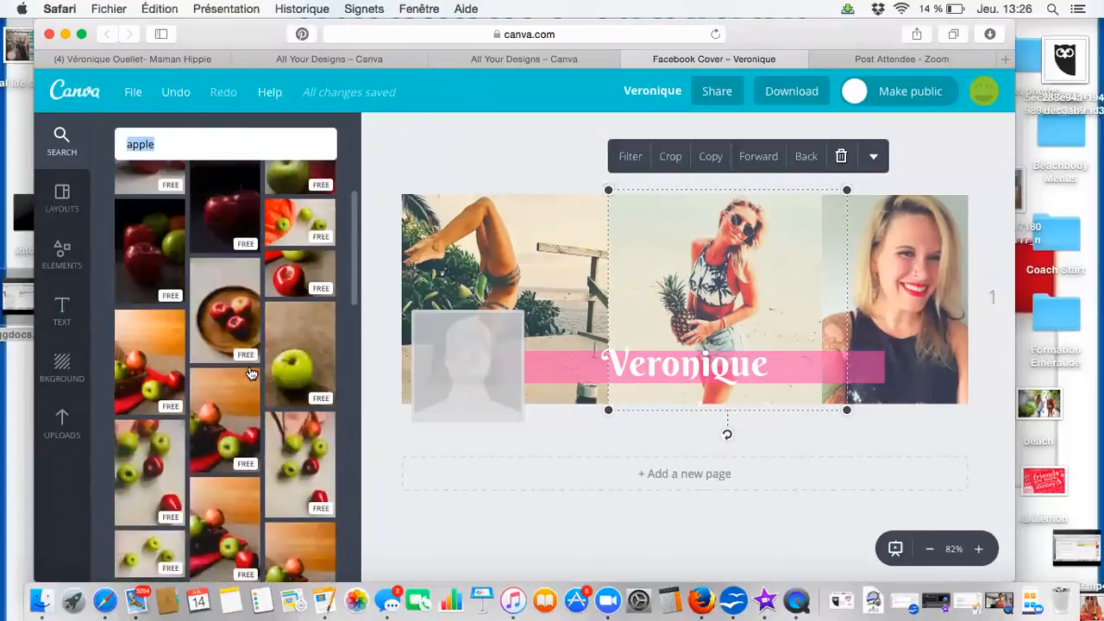
scroll(249, 372, down, 3)
scroll(249, 372, up, 3)
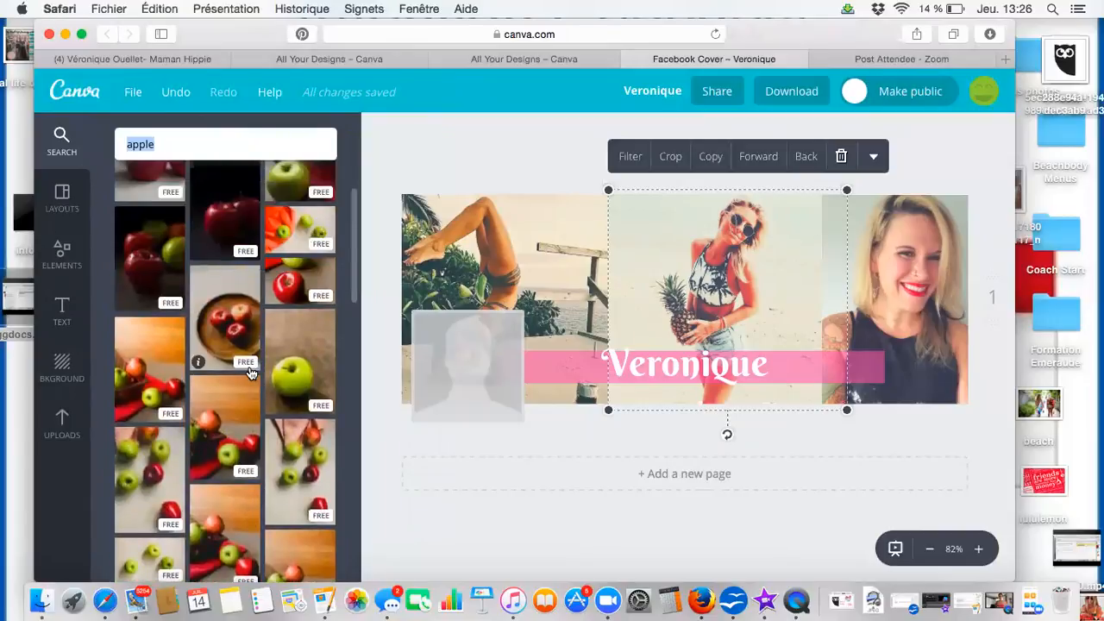
Examine the available background colours and patterns, including the paid ones, and return to the apple image results.
click(63, 366)
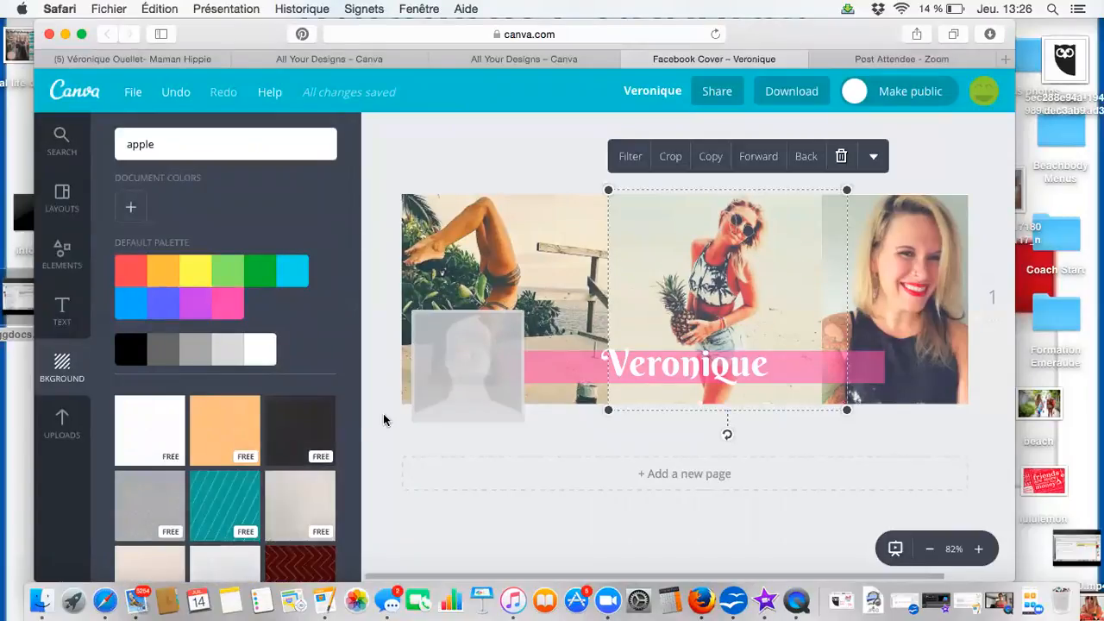
scroll(269, 449, down, 3)
scroll(269, 448, down, 5)
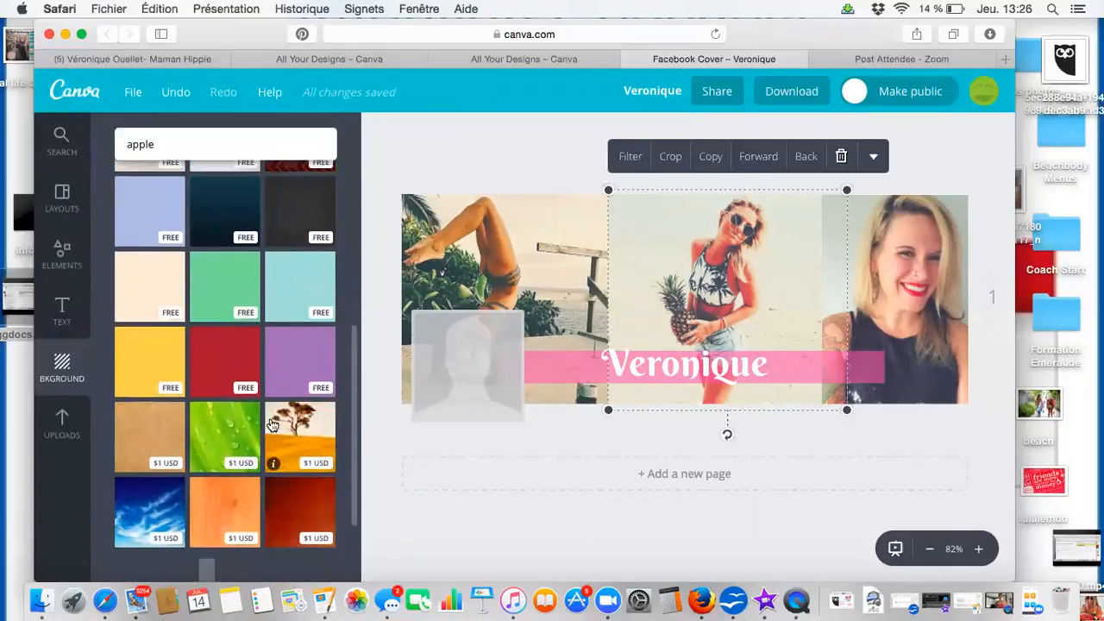
scroll(194, 433, down, 10)
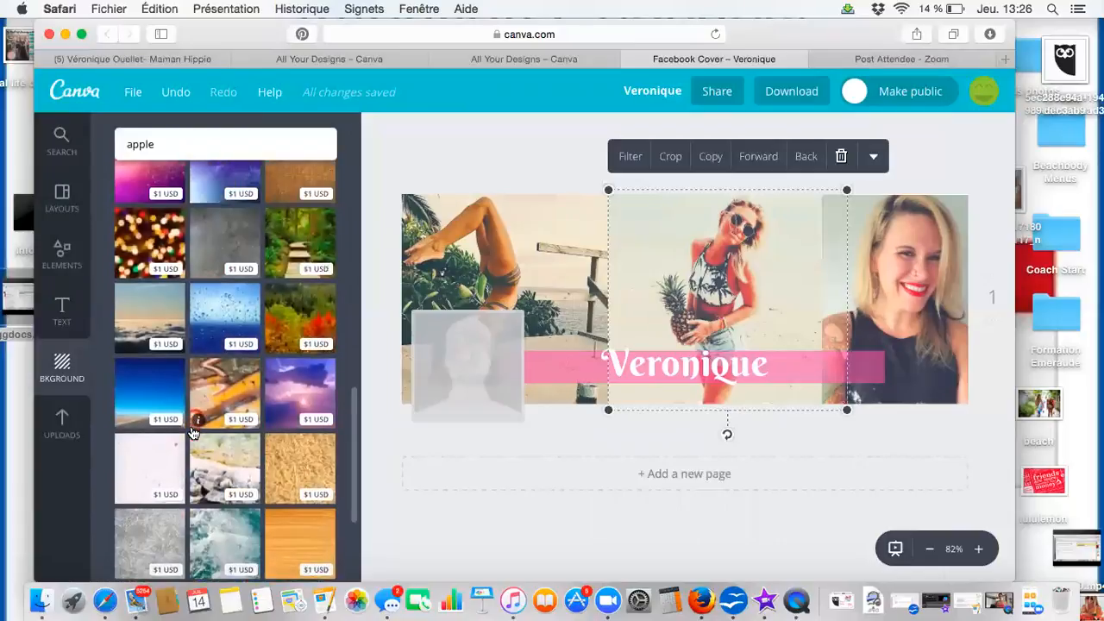
scroll(193, 433, down, 5)
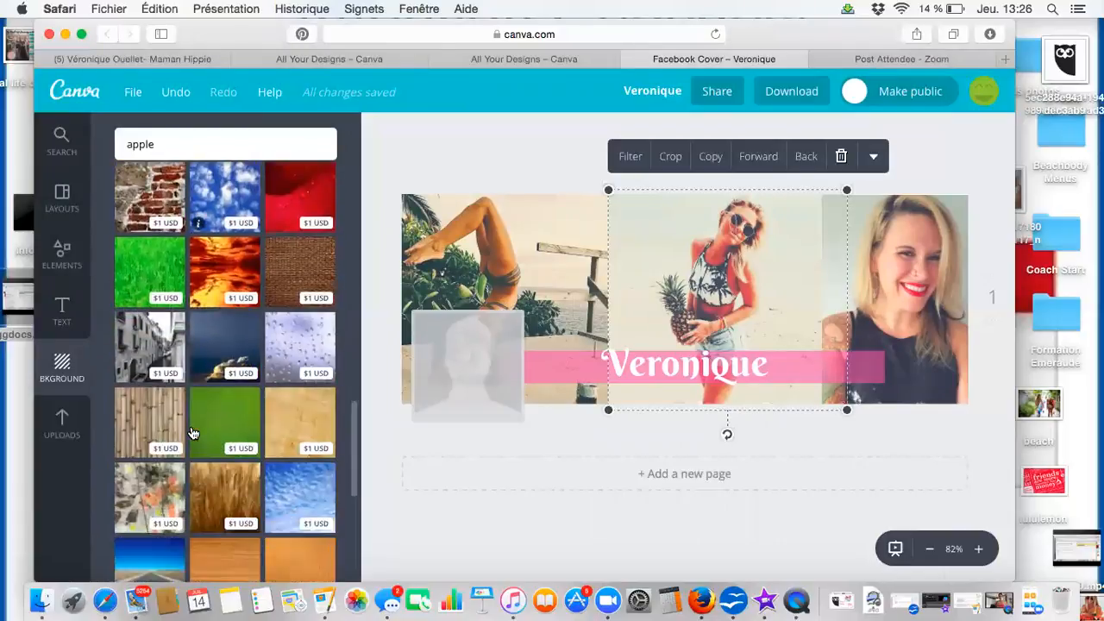
scroll(193, 433, up, 15)
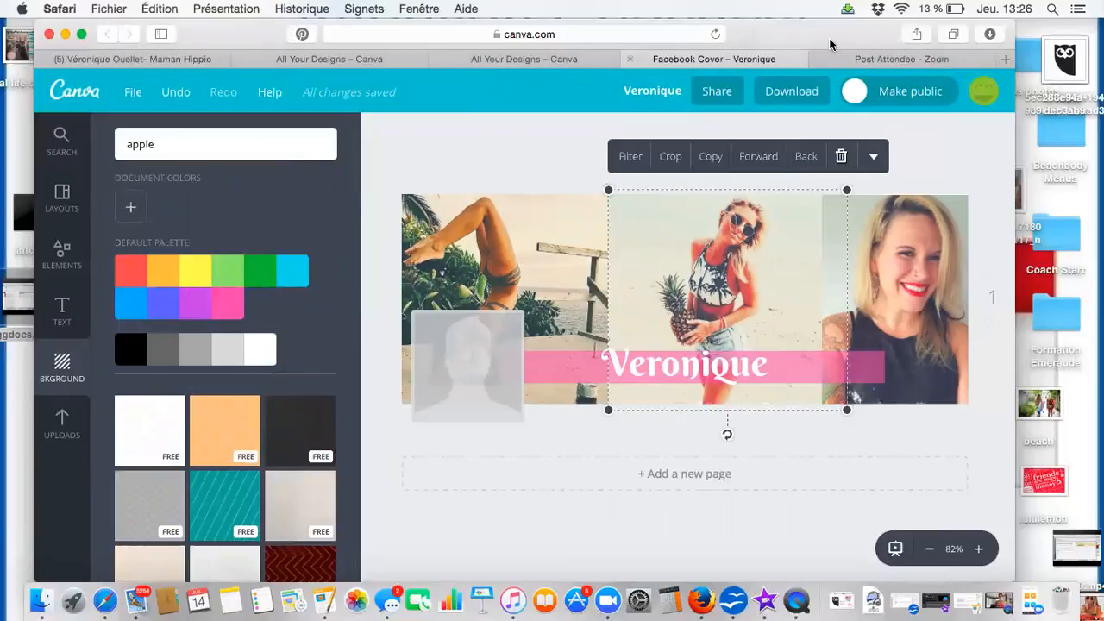
click(59, 150)
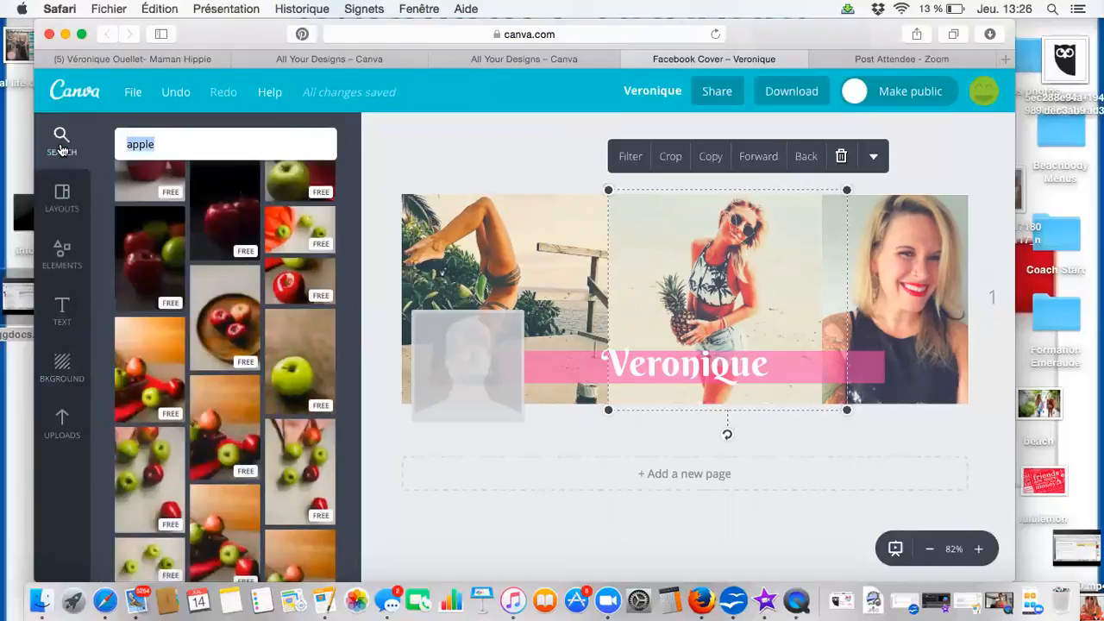